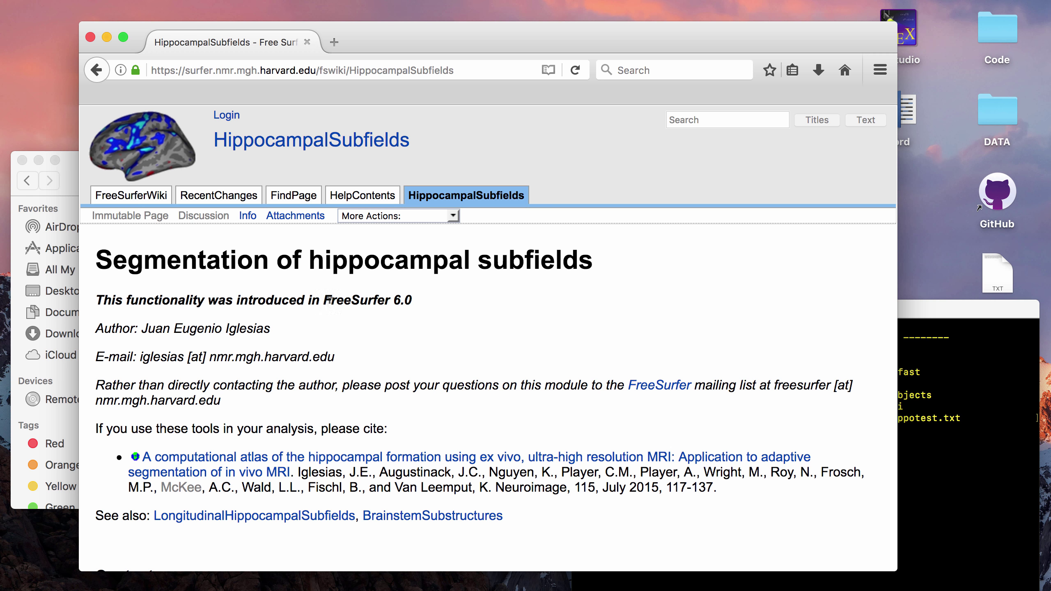
# Step: Highlight the FreeSurfer 6.0 version mention and review the T1/T2 comparison images
pyautogui.moveTo(319, 299); pyautogui.dragTo(463, 305)
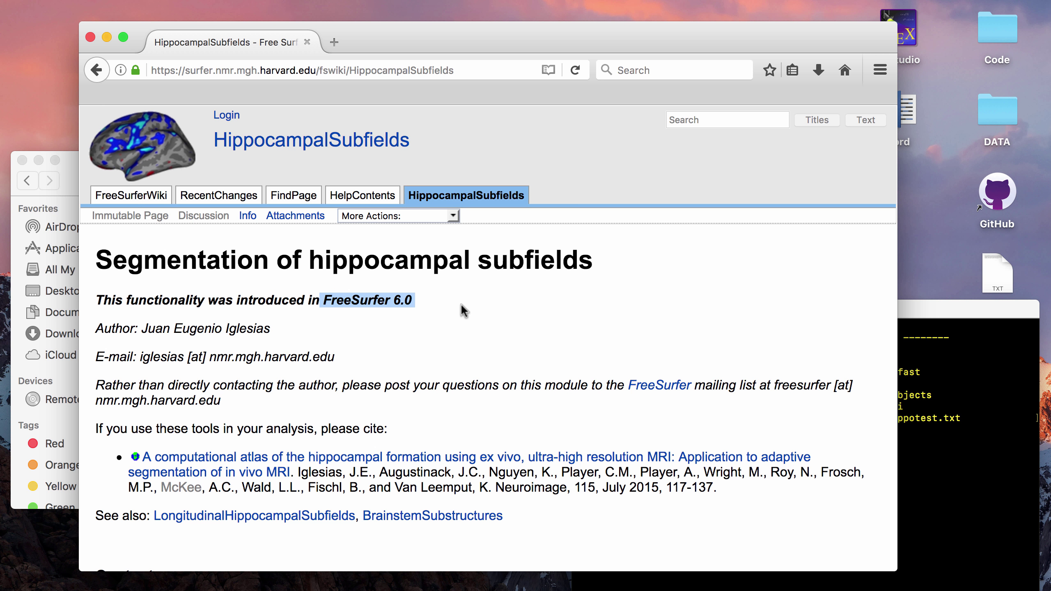
pyautogui.click(538, 306)
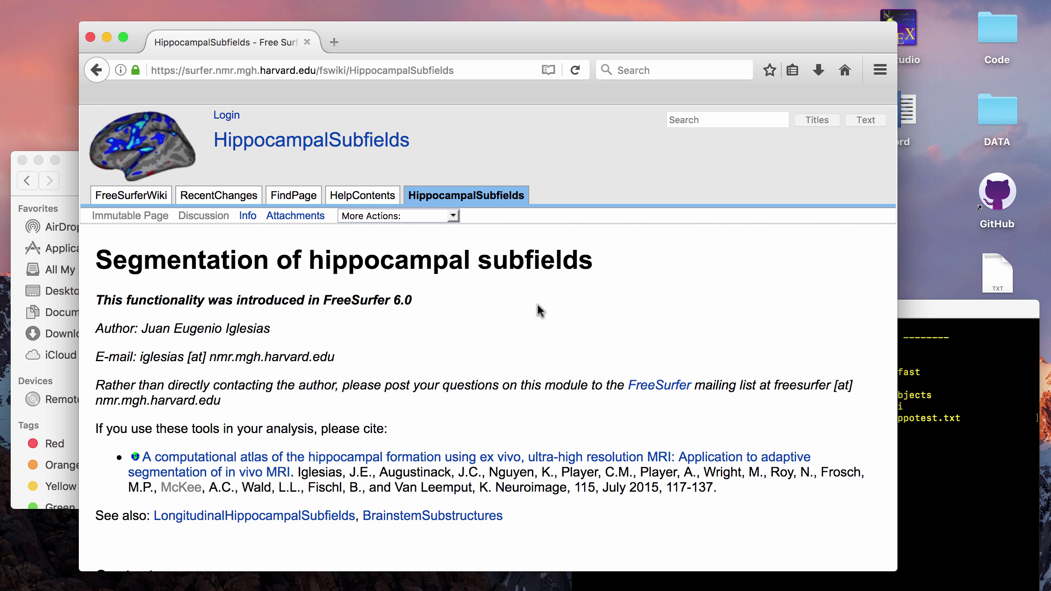
pyautogui.scroll(-15, 538, 310)
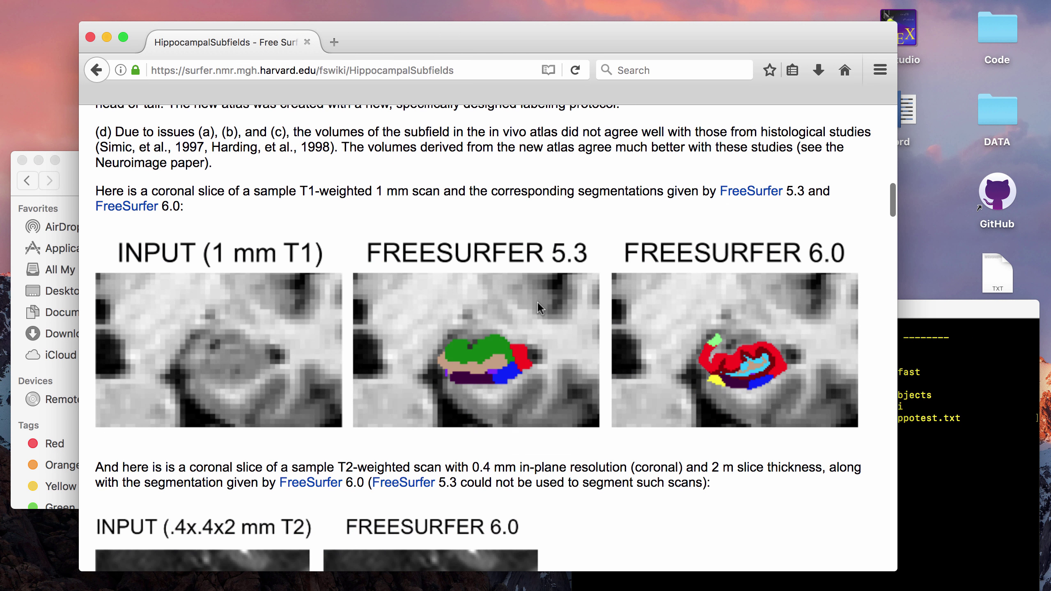
pyautogui.scroll(3, 538, 306)
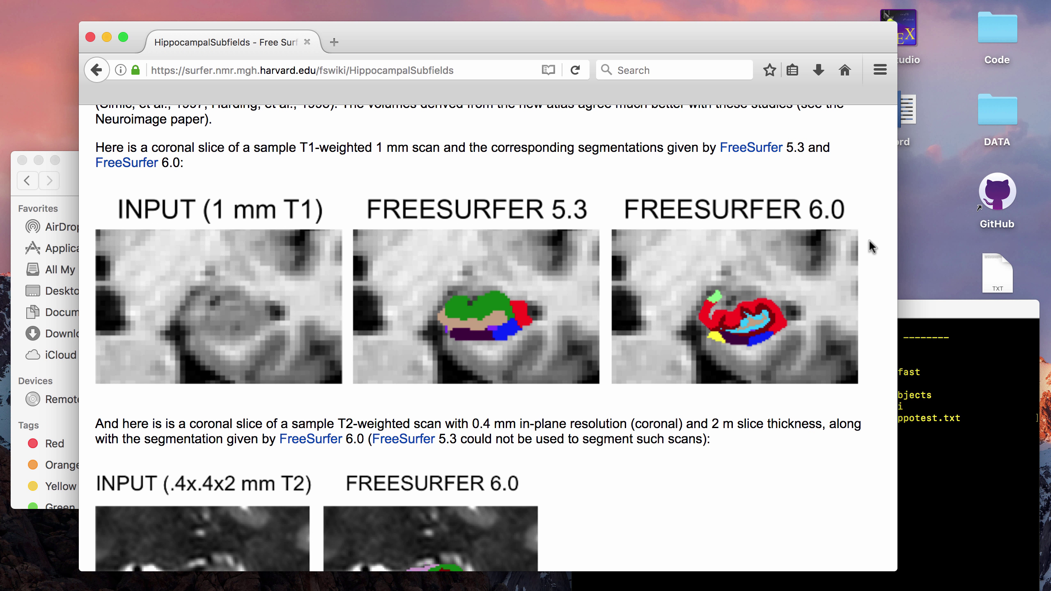
pyautogui.scroll(1, 872, 281)
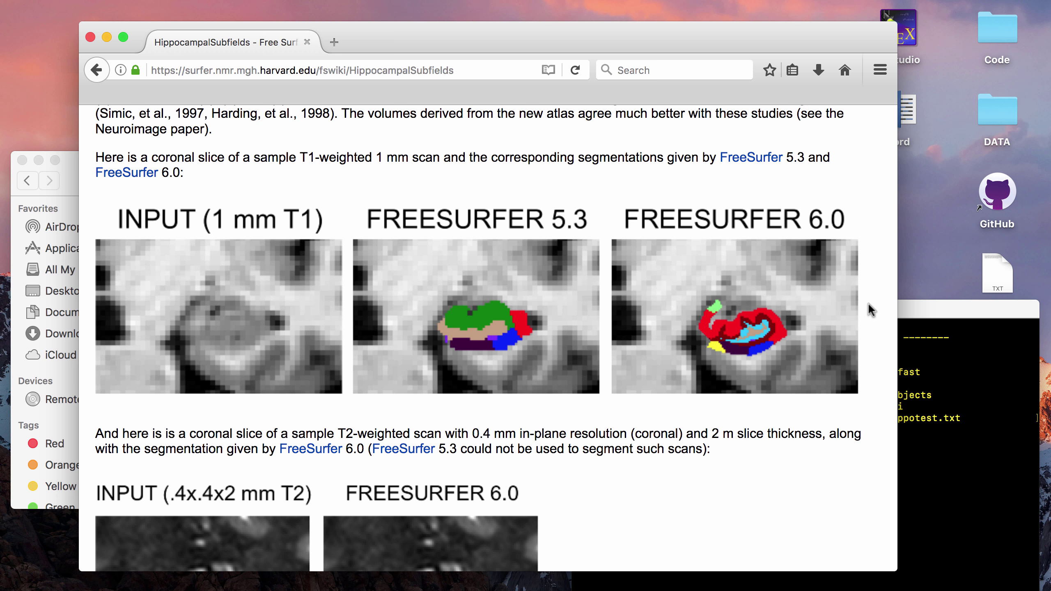
pyautogui.scroll(4, 870, 306)
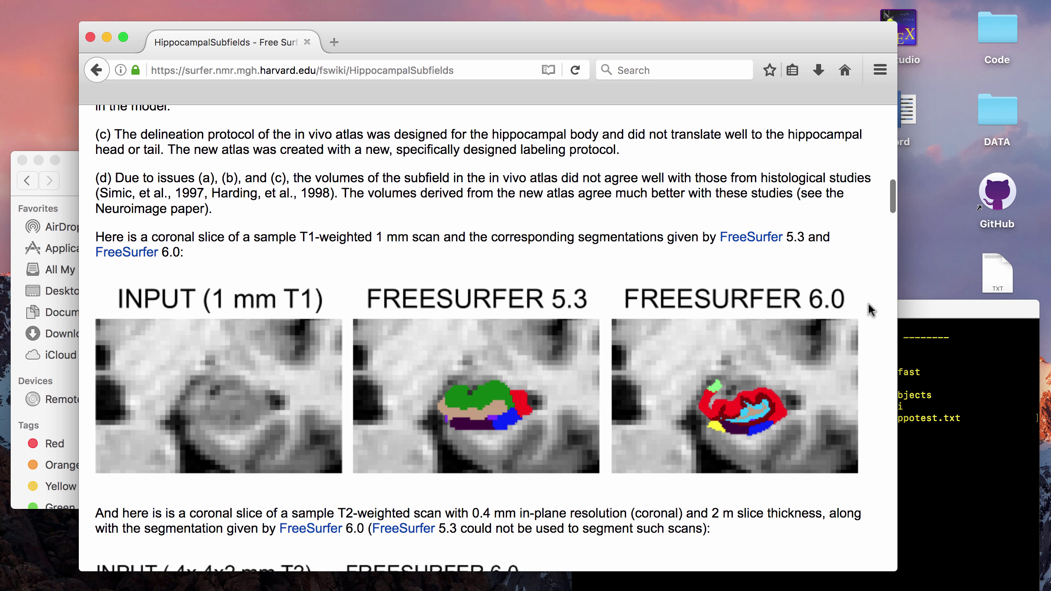
pyautogui.scroll(20, 869, 307)
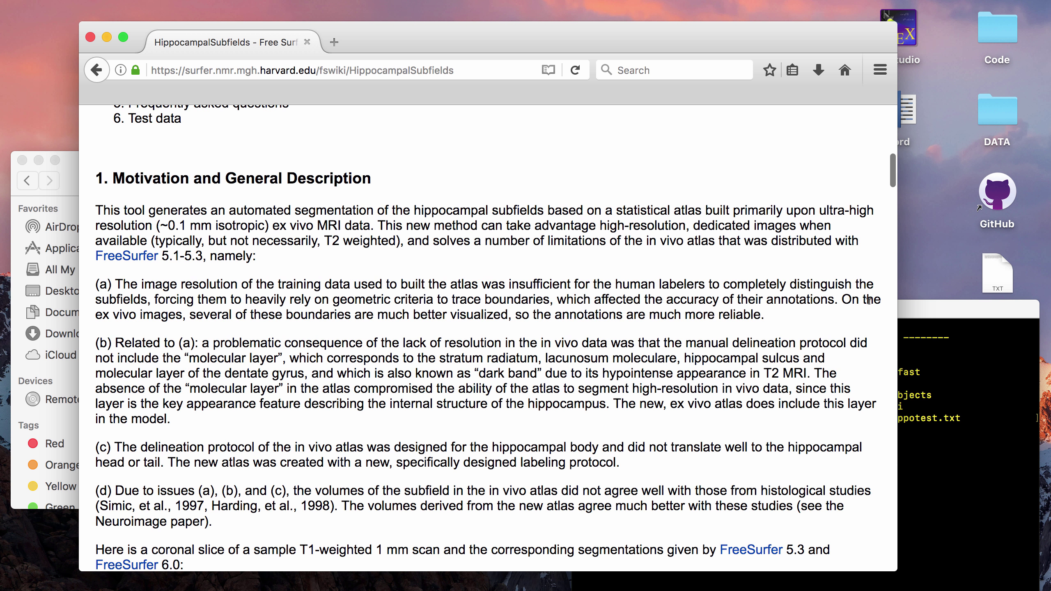
pyautogui.scroll(20, 869, 301)
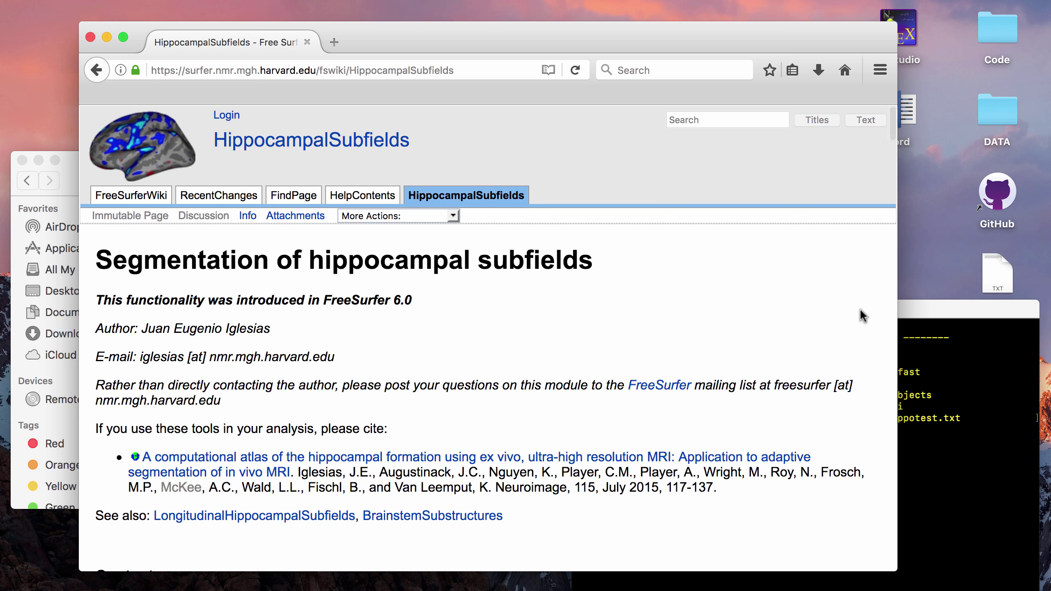
pyautogui.scroll(-20, 860, 315)
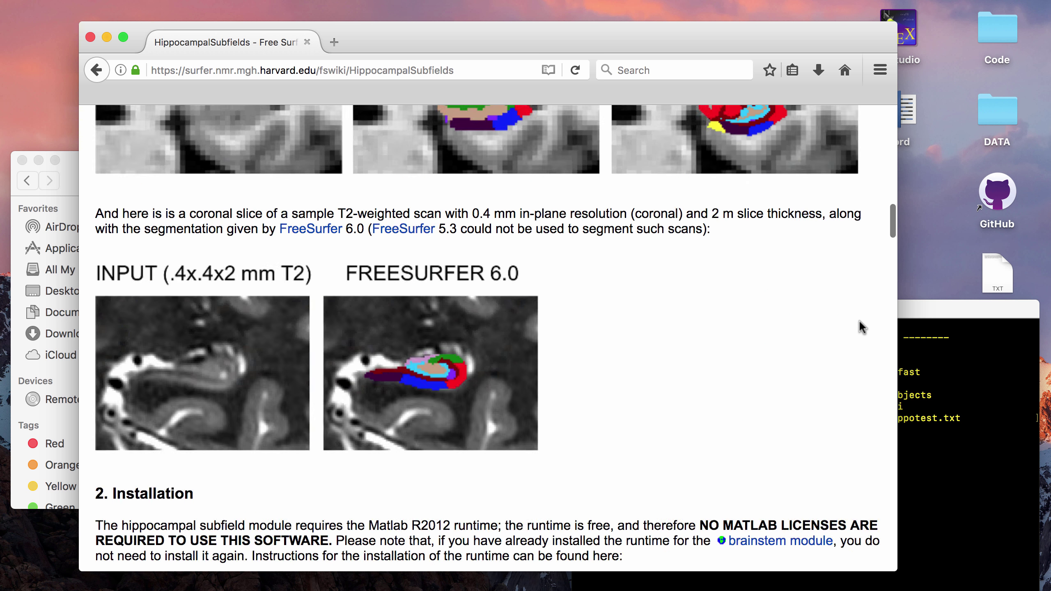
pyautogui.scroll(-20, 859, 319)
pyautogui.scroll(20, 860, 319)
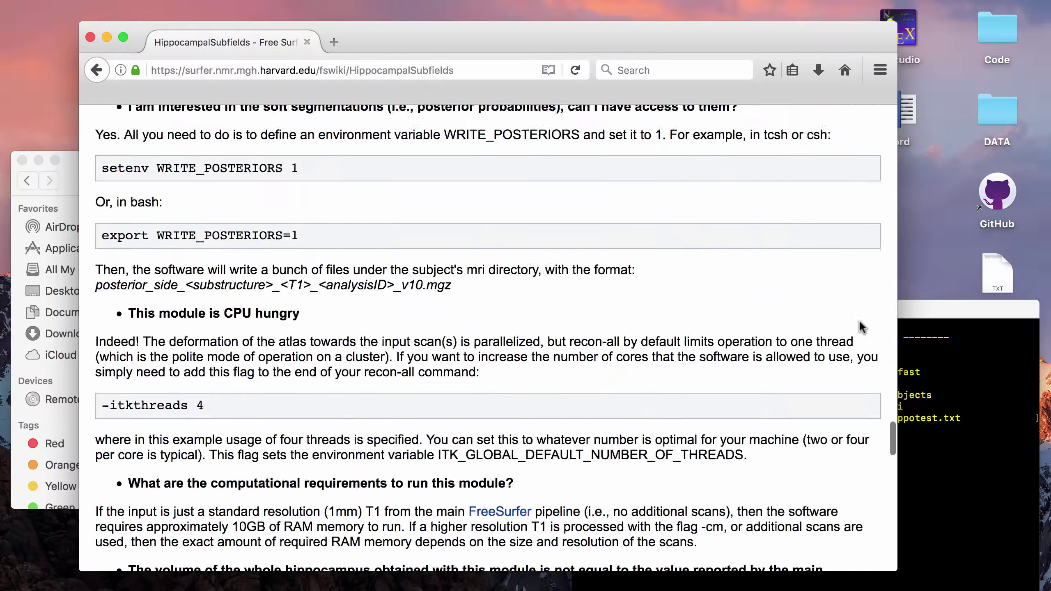
pyautogui.scroll(20, 859, 319)
pyautogui.scroll(-10, 859, 319)
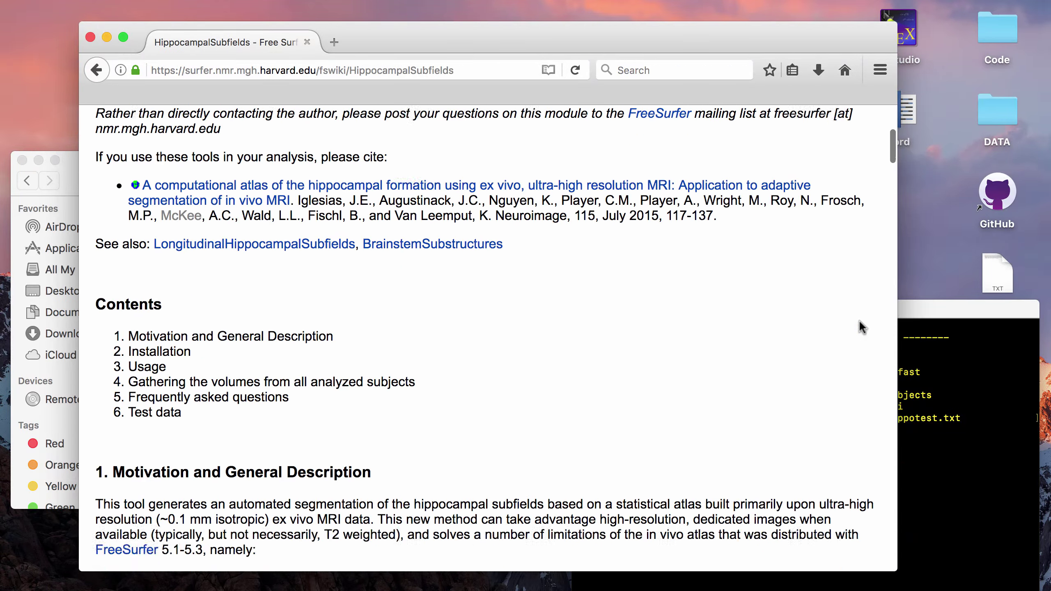
pyautogui.scroll(-10, 659, 304)
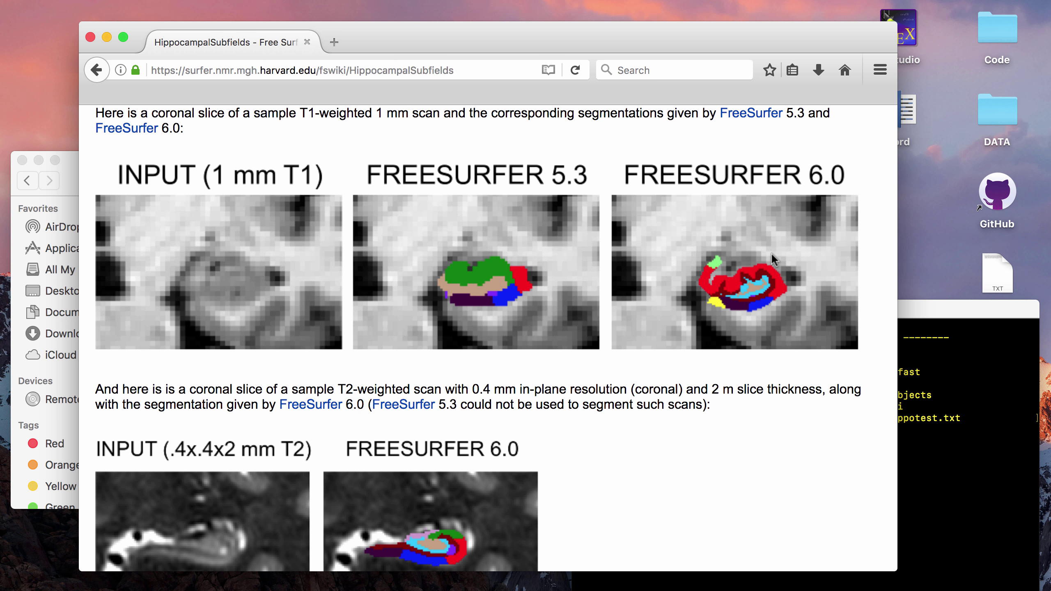
pyautogui.scroll(10, 772, 257)
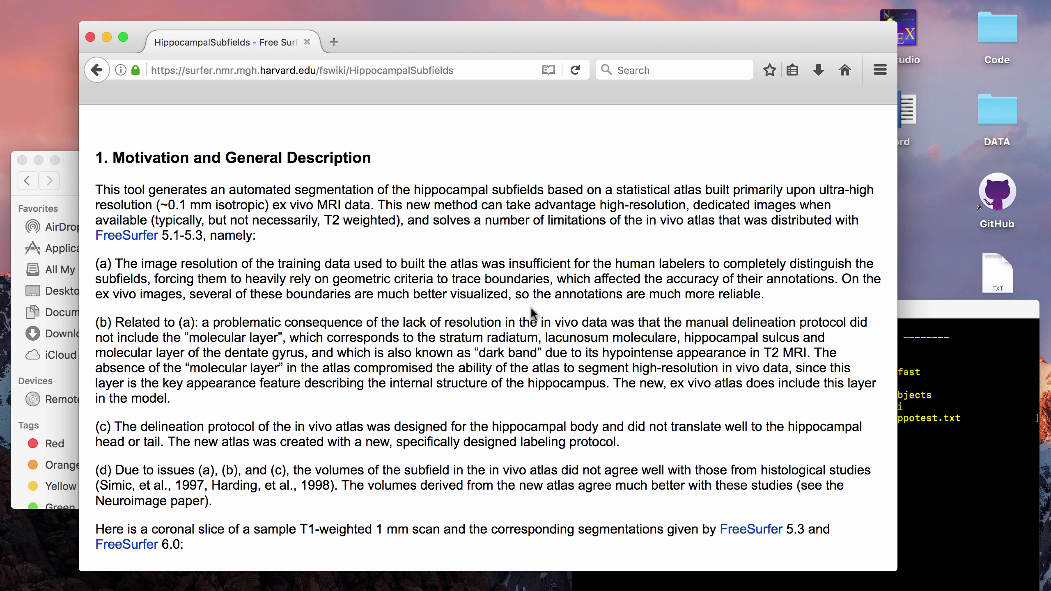
# Step: Scroll down to sections 2 Installation and 3 Usage, showing the Matlab R2012 runtime requirement
pyautogui.scroll(-3, 531, 311)
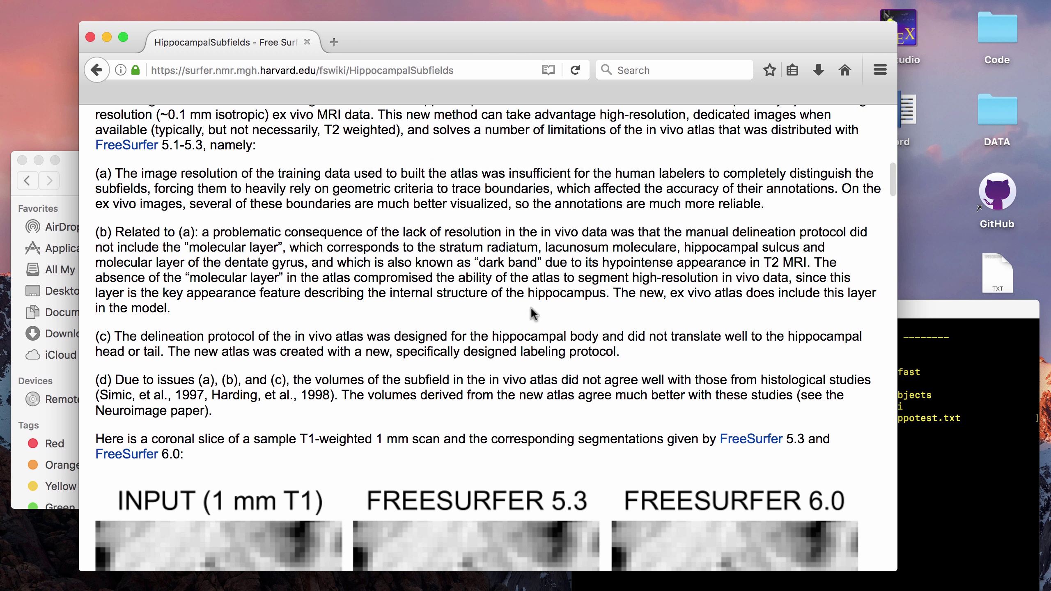
pyautogui.scroll(-7, 533, 313)
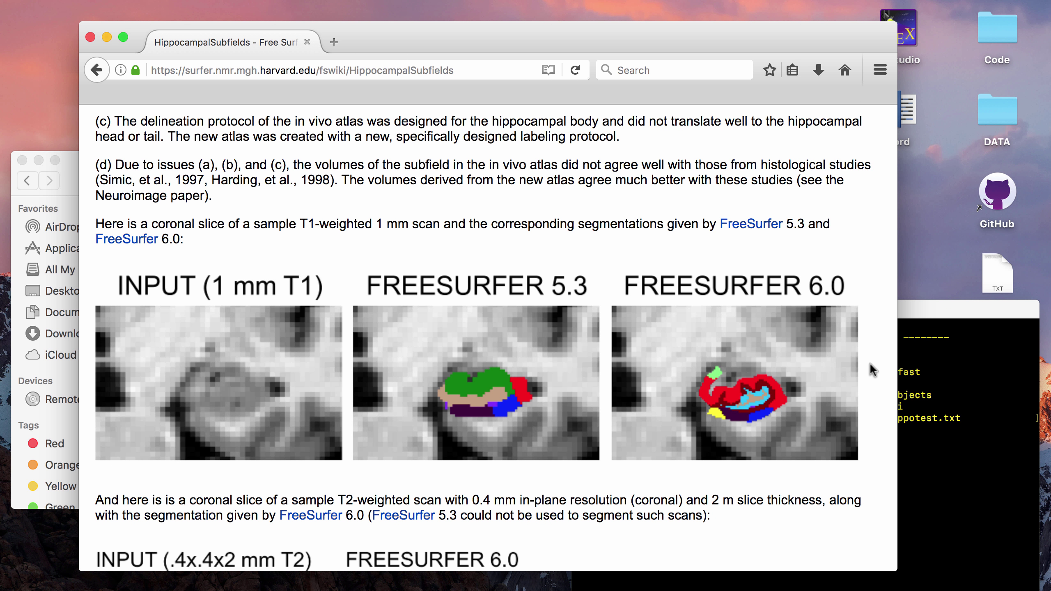
pyautogui.scroll(-6, 872, 370)
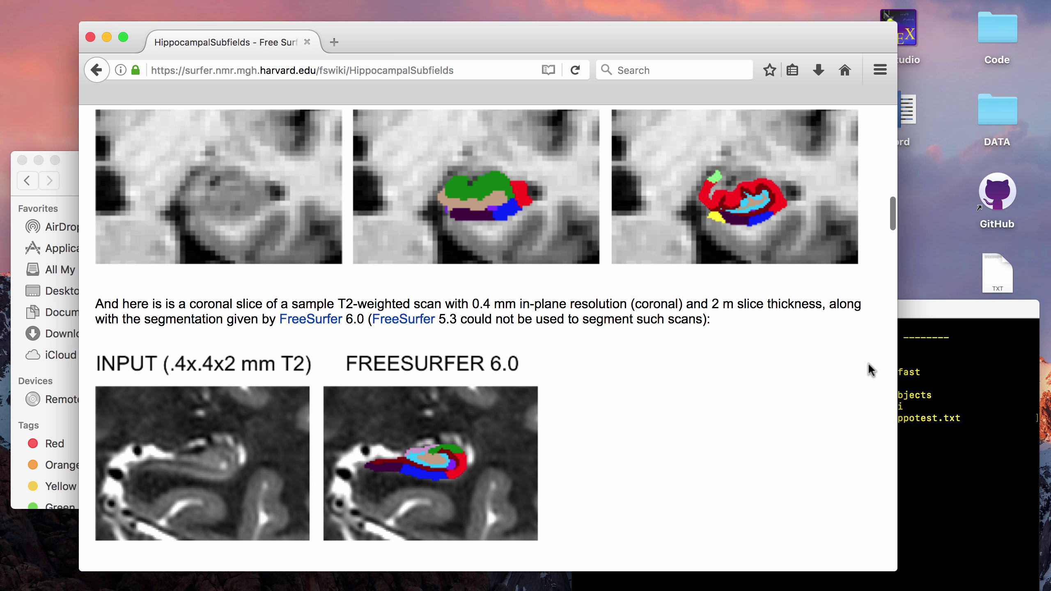
pyautogui.scroll(20, 871, 370)
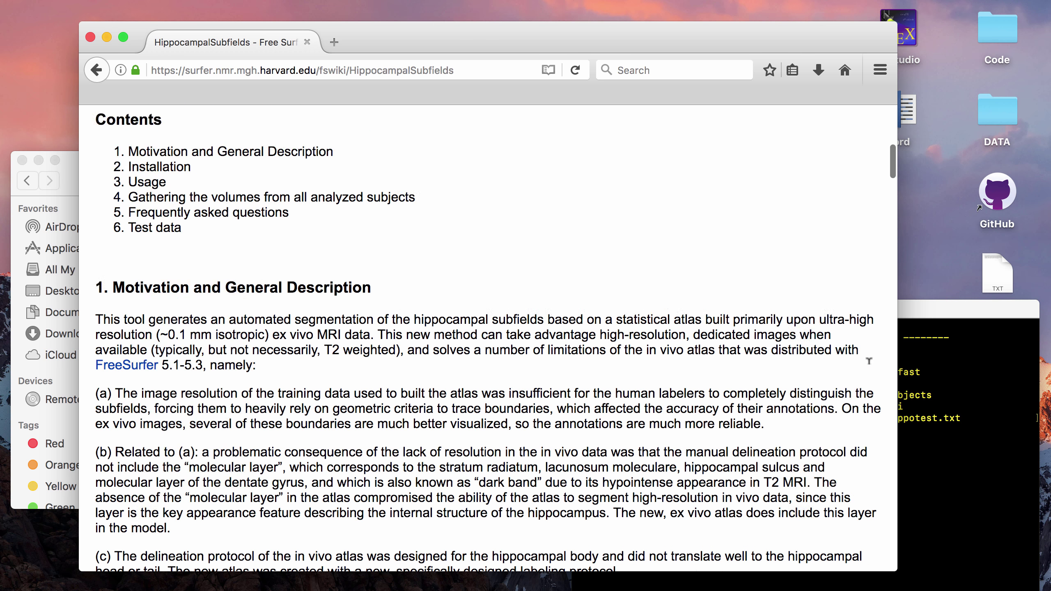
pyautogui.scroll(-10, 870, 365)
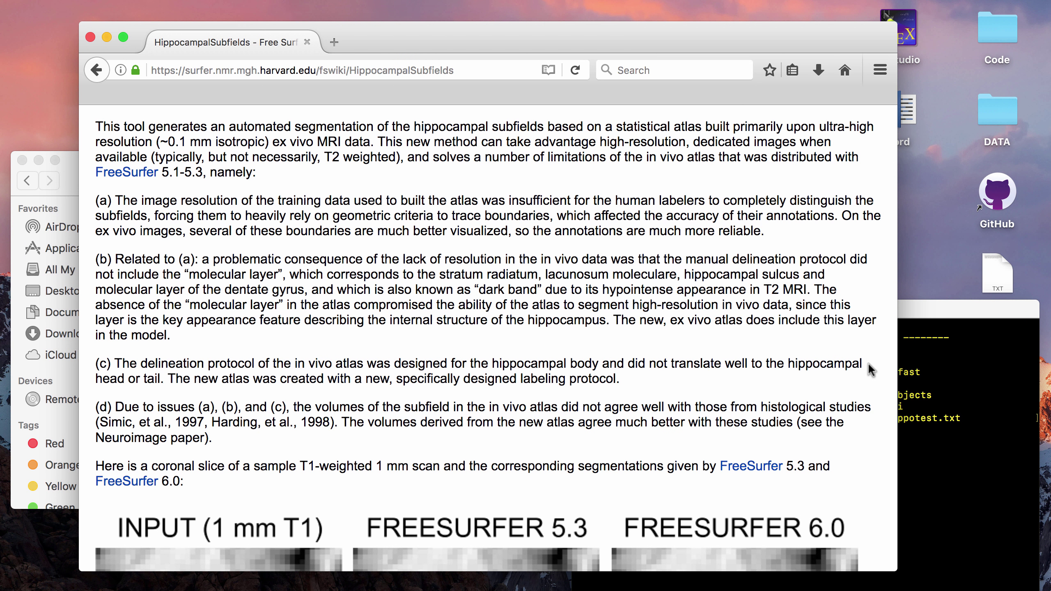
pyautogui.scroll(5, 868, 362)
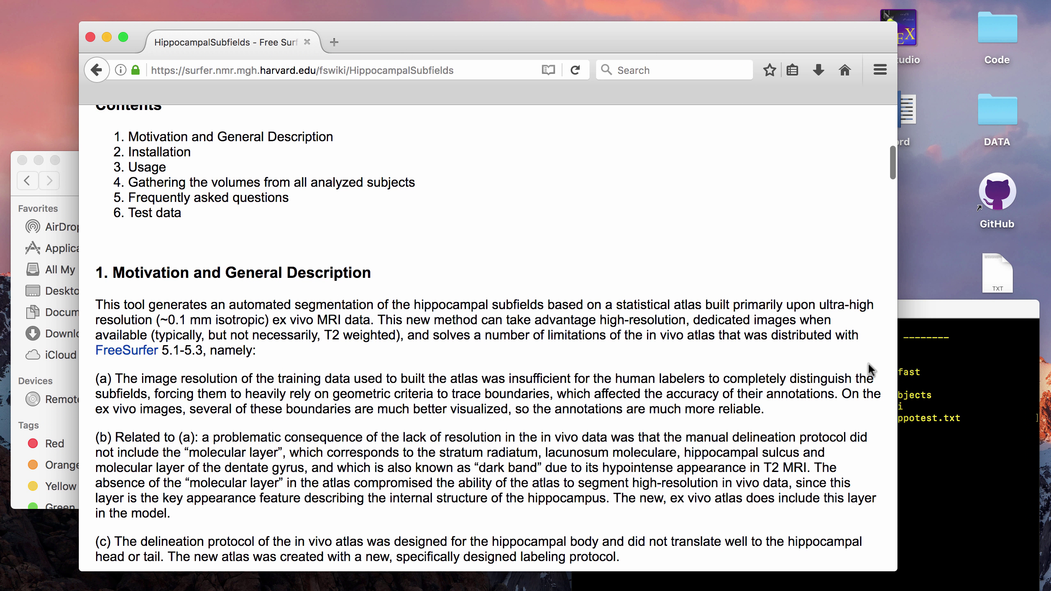
pyautogui.scroll(-8, 868, 362)
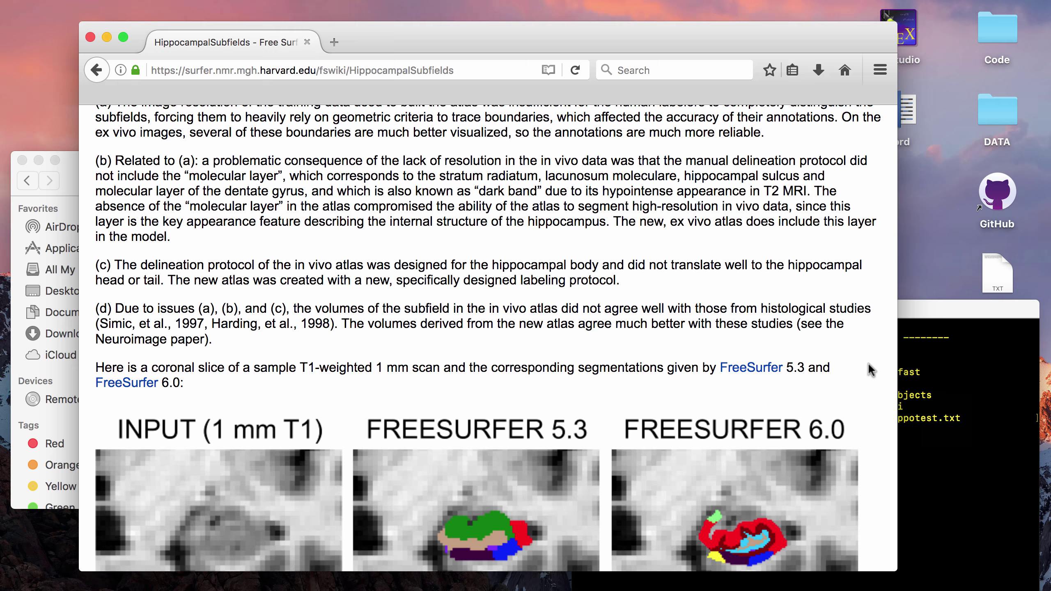
pyautogui.scroll(-5, 871, 370)
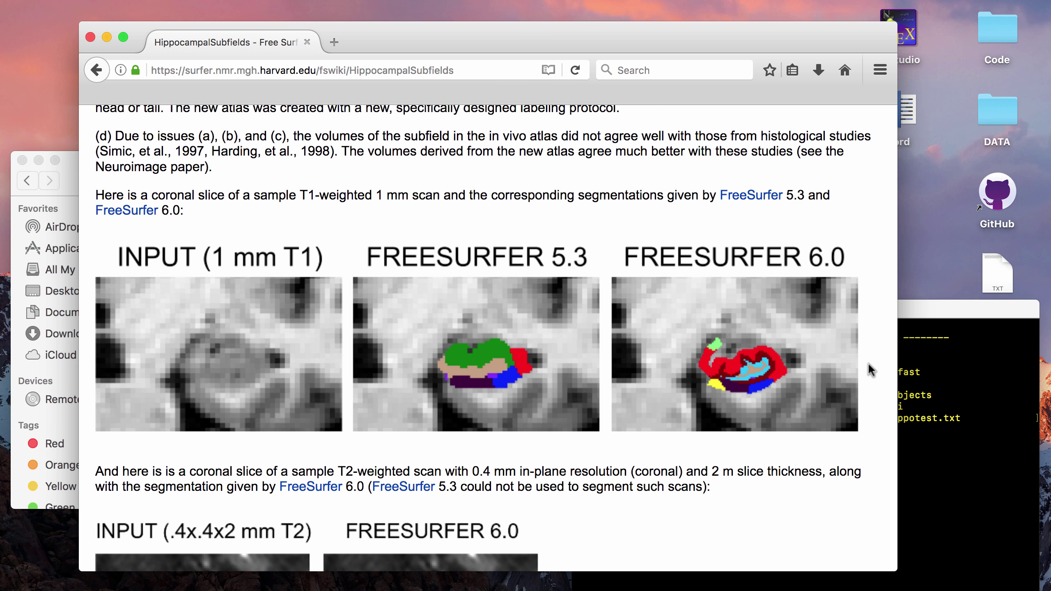
pyautogui.scroll(10, 870, 370)
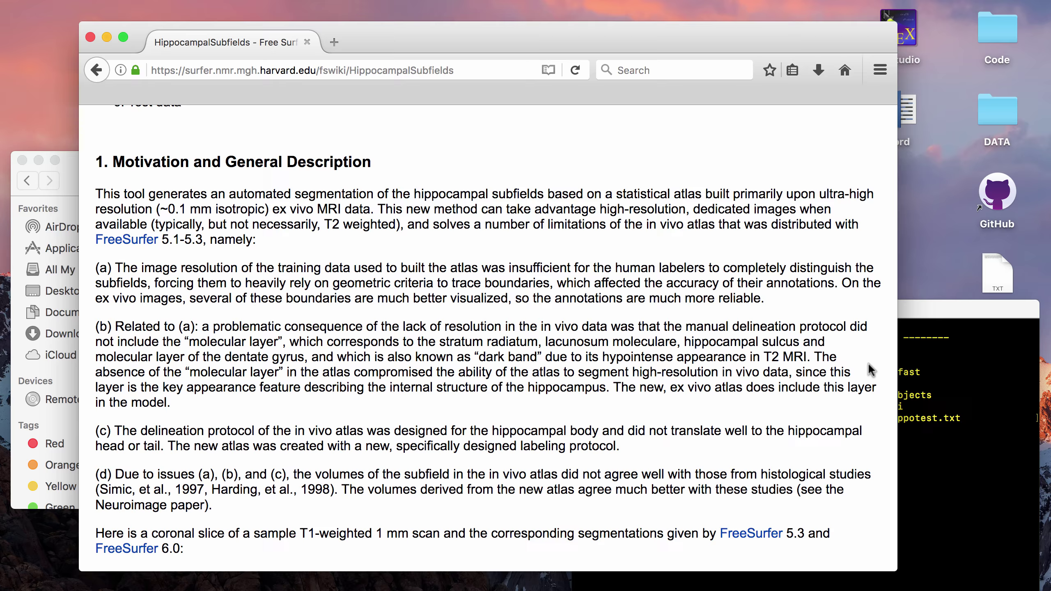
pyautogui.scroll(-3, 870, 370)
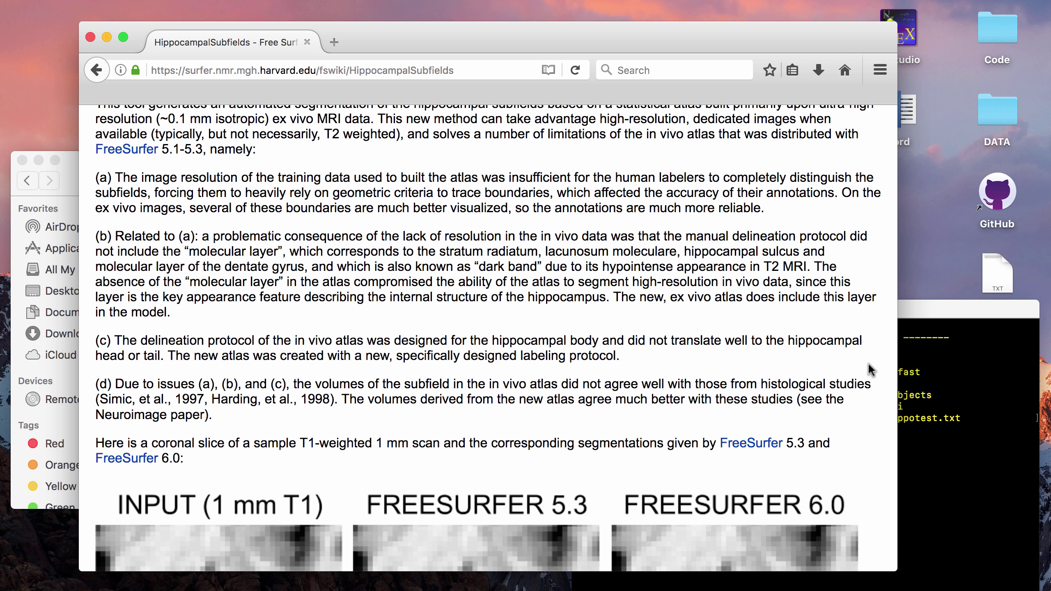
pyautogui.scroll(-12, 870, 370)
pyautogui.scroll(2, 870, 370)
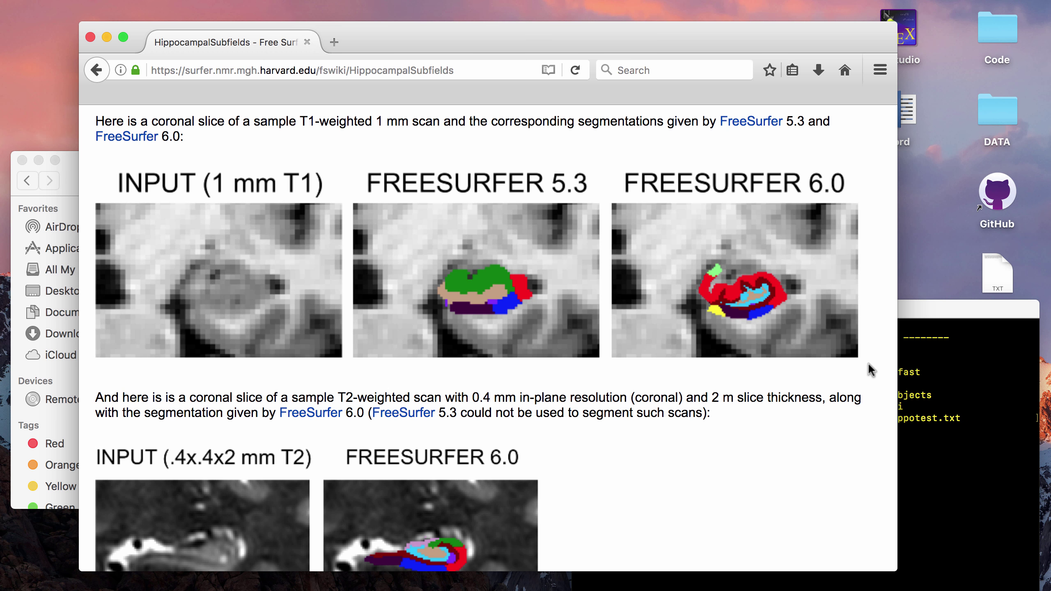
pyautogui.scroll(15, 870, 369)
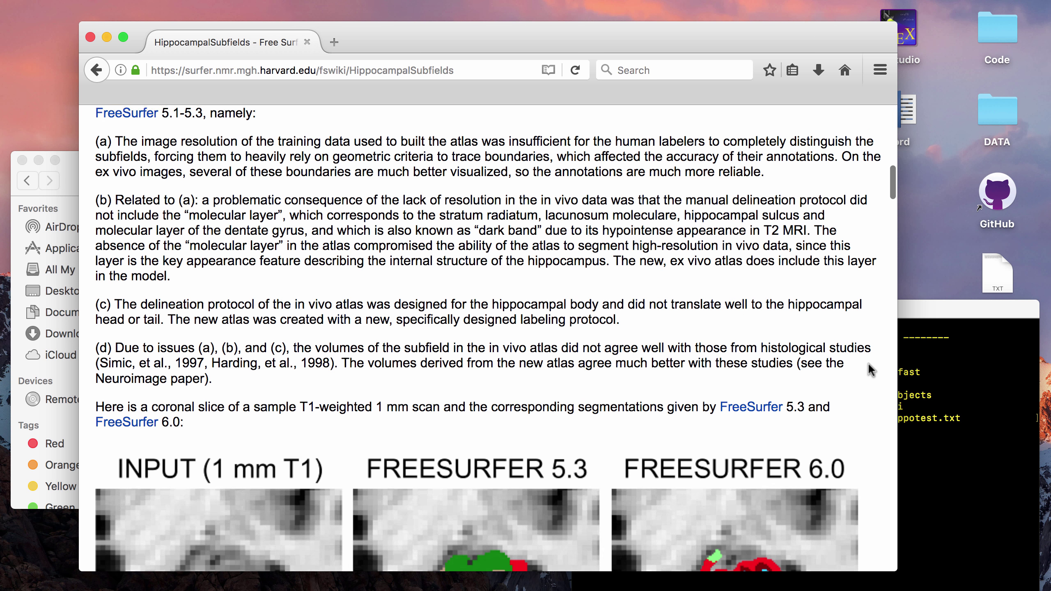
pyautogui.scroll(-15, 870, 369)
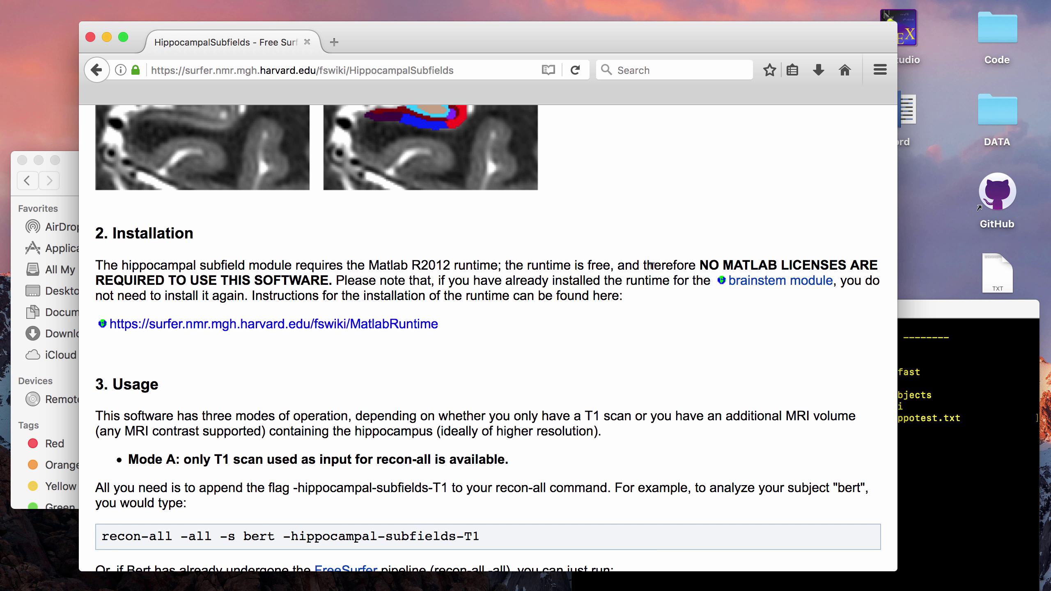
# Step: Open the MatlabRuntime link from the Installation section in a new tab
pyautogui.moveTo(369, 265); pyautogui.dragTo(498, 263)
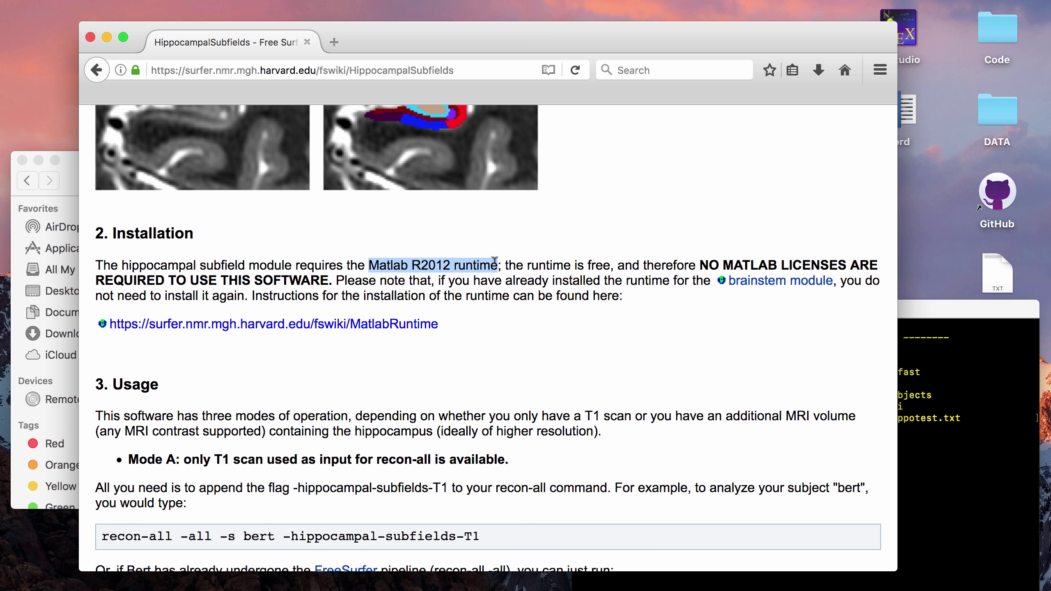
pyautogui.click(513, 322)
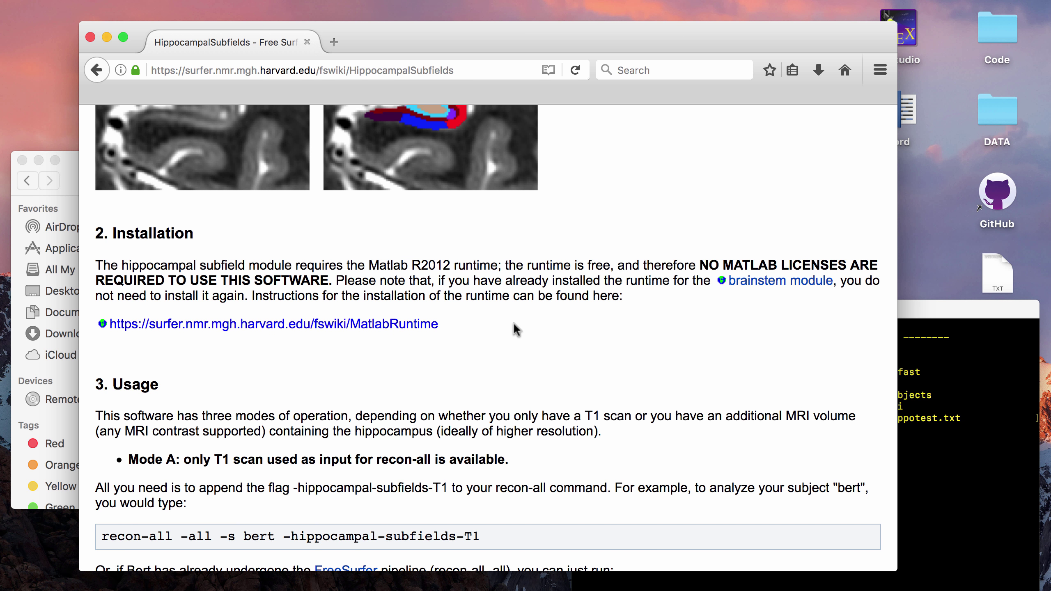
pyautogui.rightClick(403, 324)
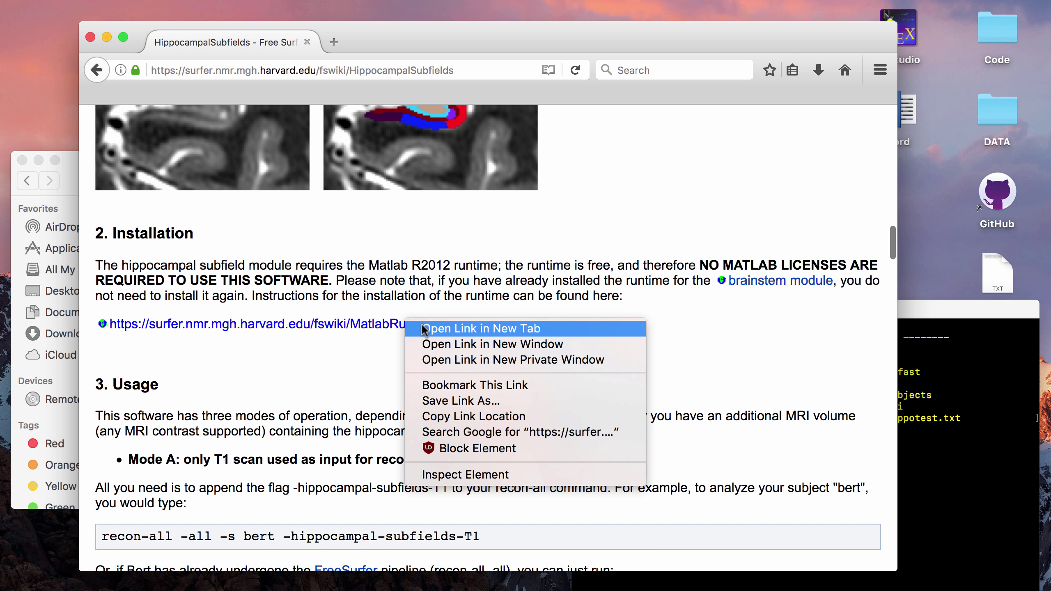
pyautogui.click(421, 328)
# Step: Switch to the MatlabRuntime page and scroll to the runtime2012b curl and tar commands
pyautogui.click(406, 43)
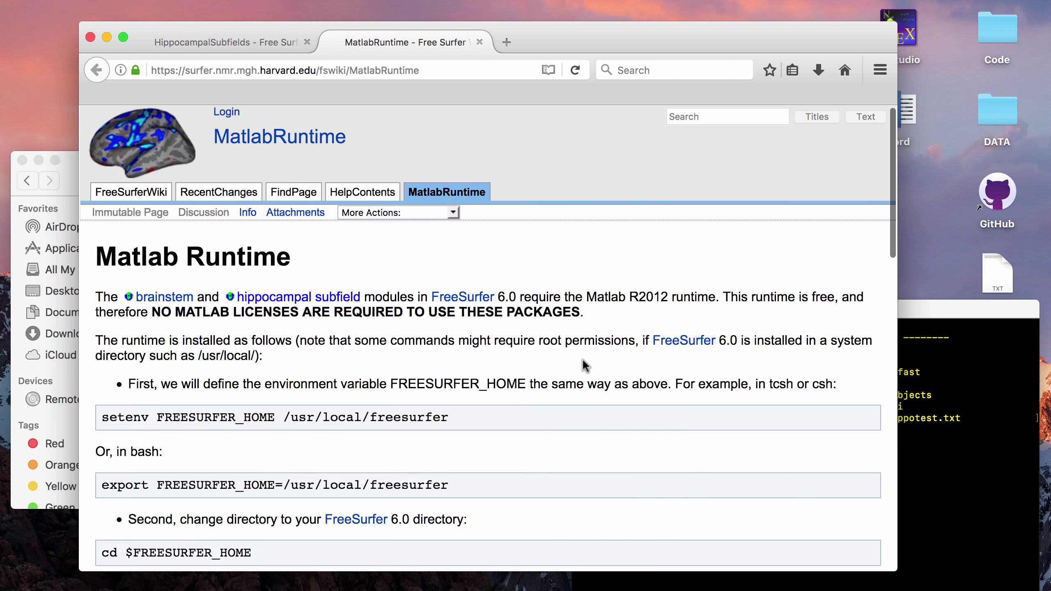
pyautogui.scroll(-15, 583, 360)
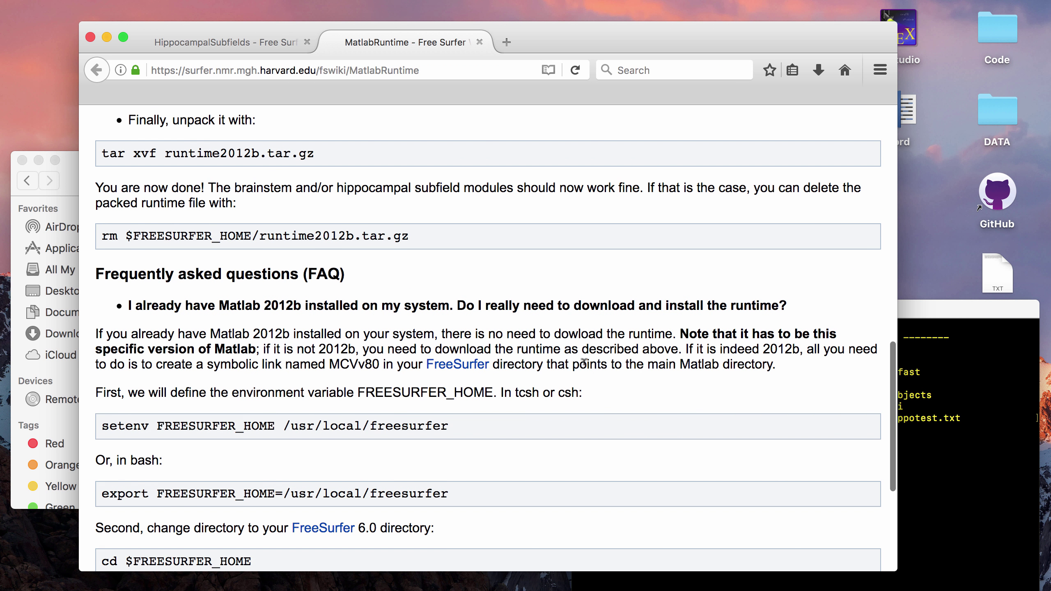
pyautogui.scroll(-5, 584, 362)
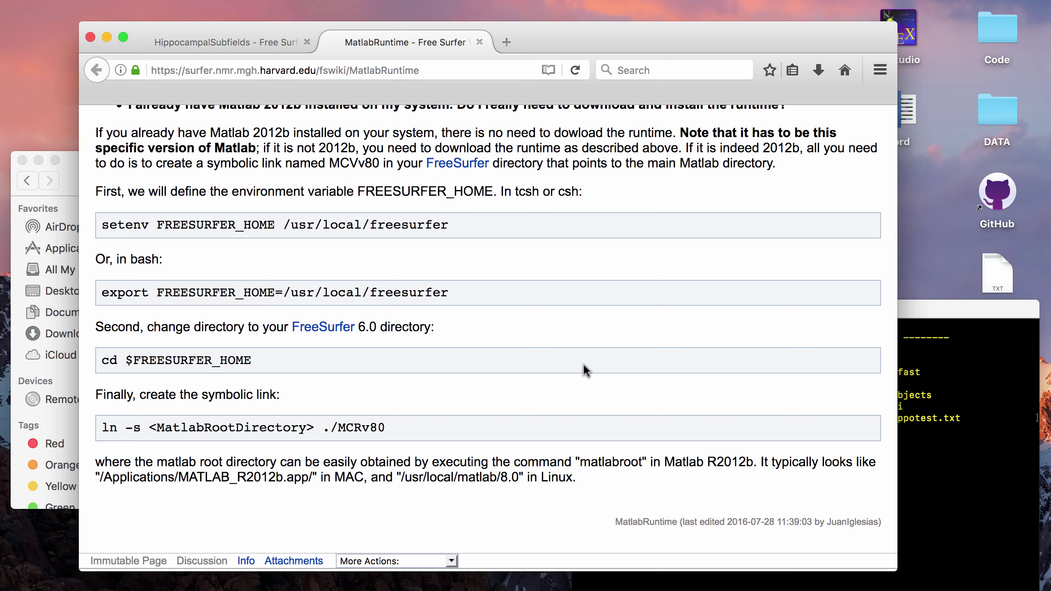
pyautogui.scroll(20, 583, 363)
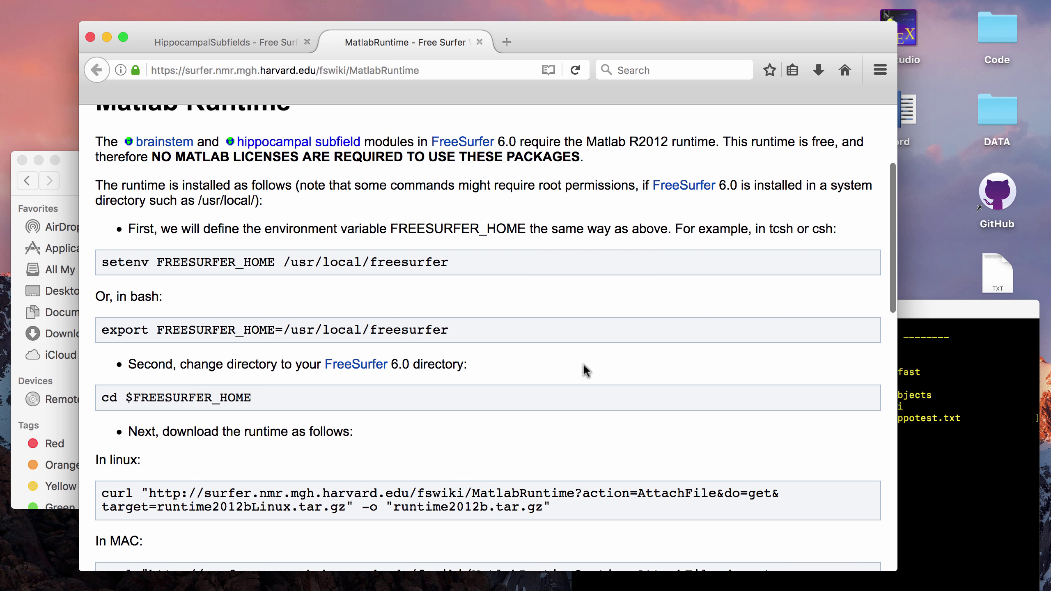
pyautogui.scroll(3, 583, 365)
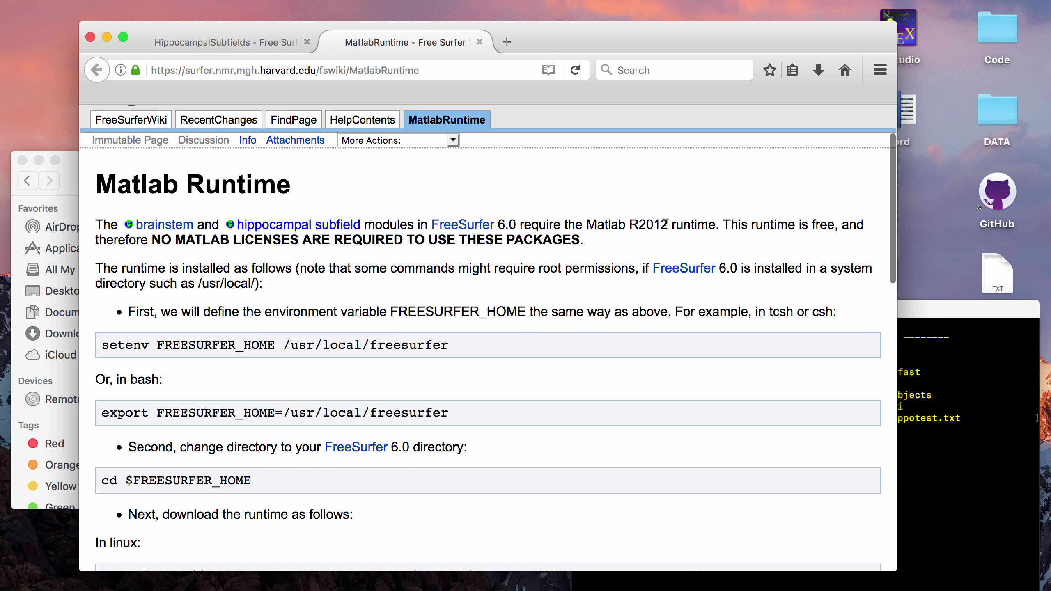
pyautogui.scroll(-6, 665, 223)
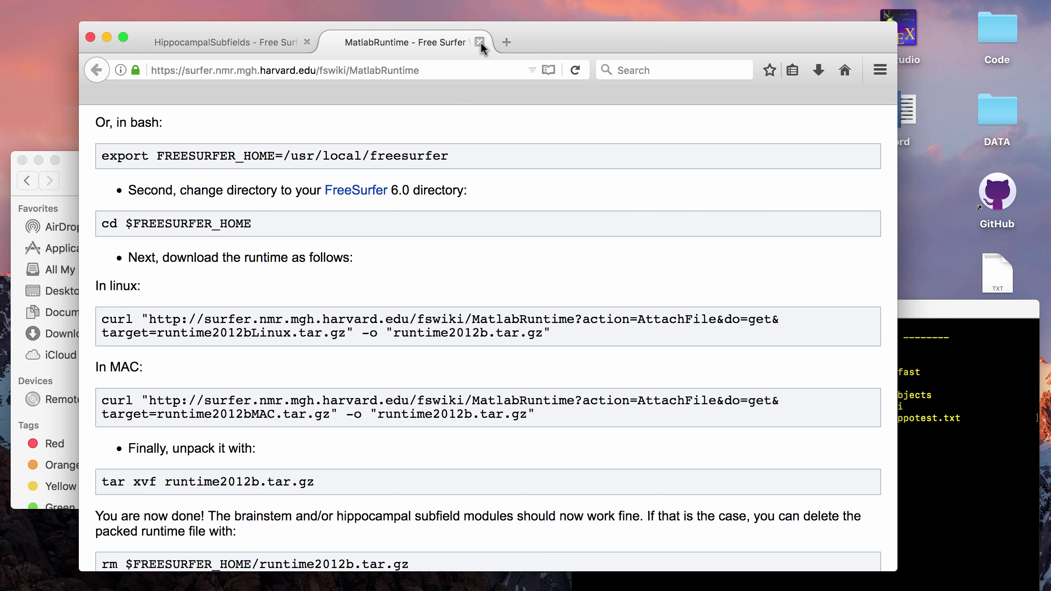
# Step: Close the MatlabRuntime tab to return to the HippocampalSubfields page
pyautogui.click(479, 41)
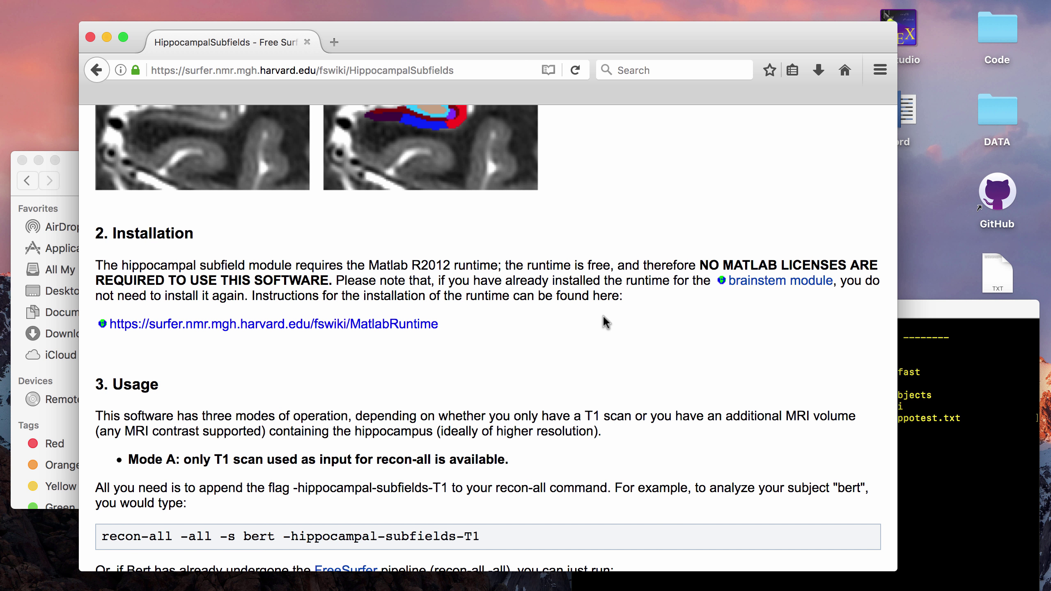
pyautogui.scroll(-5, 603, 315)
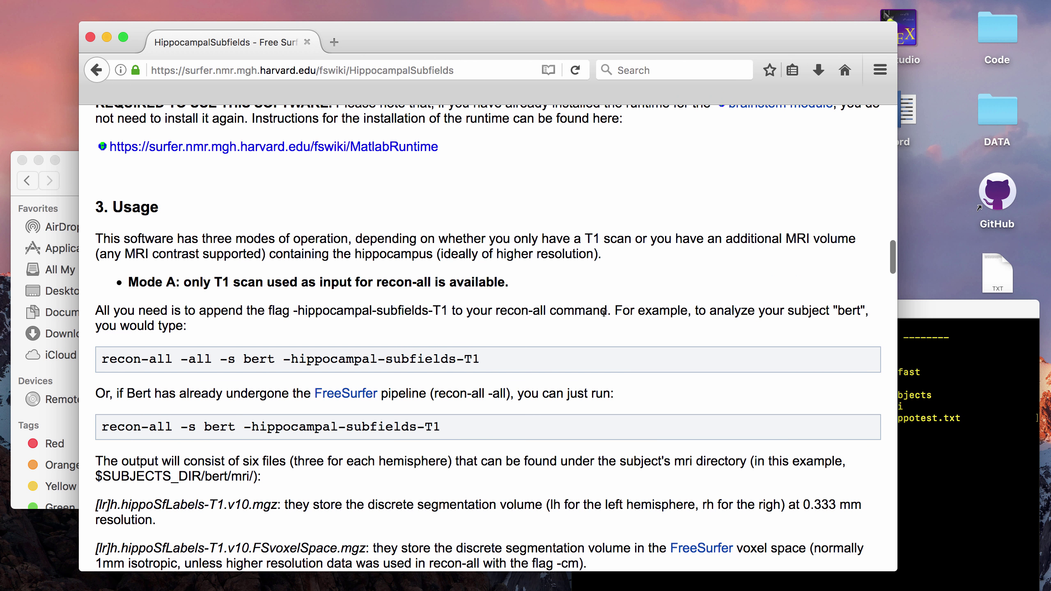
pyautogui.scroll(-1, 604, 311)
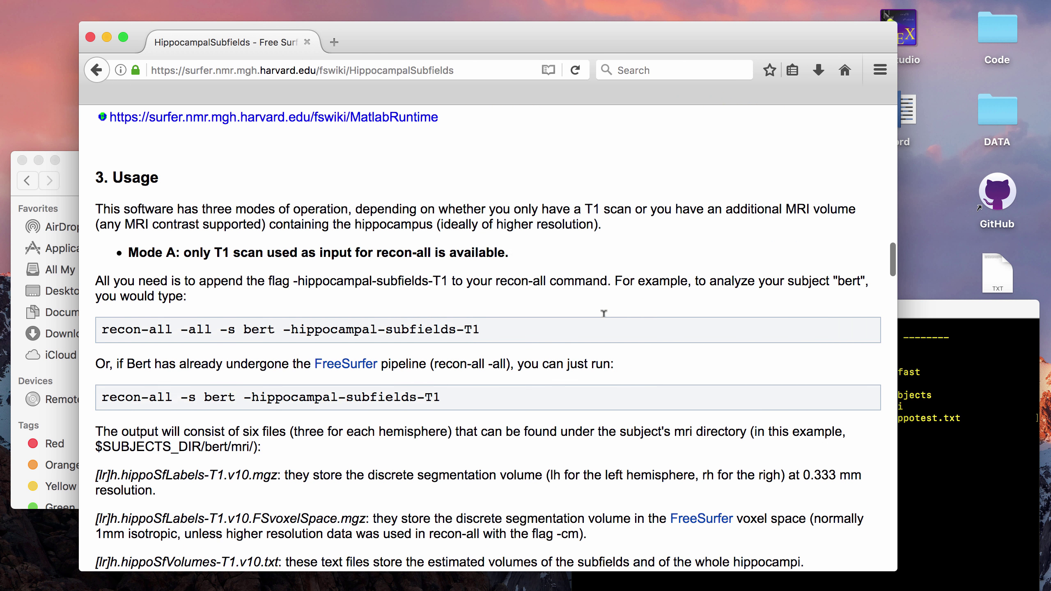
pyautogui.scroll(5, 603, 311)
pyautogui.scroll(-5, 567, 257)
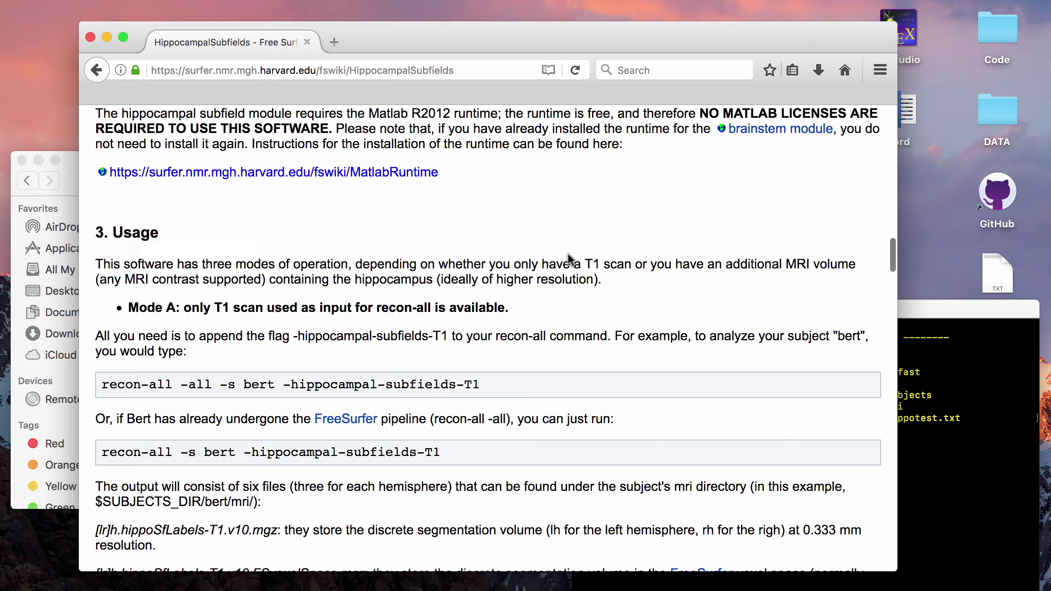
pyautogui.scroll(-1, 567, 252)
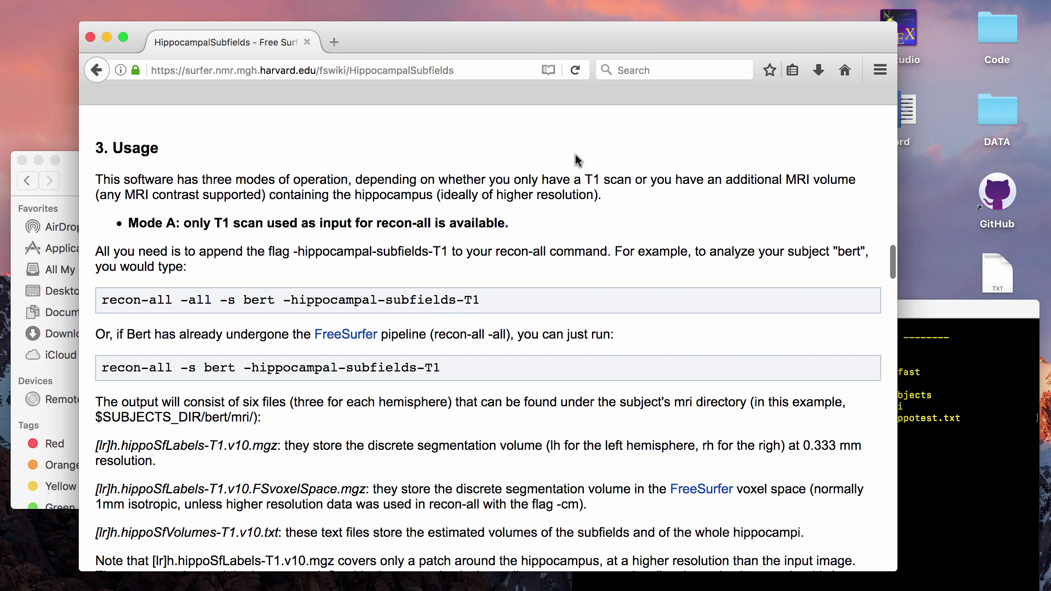
pyautogui.moveTo(572, 35); pyautogui.dragTo(623, 25)
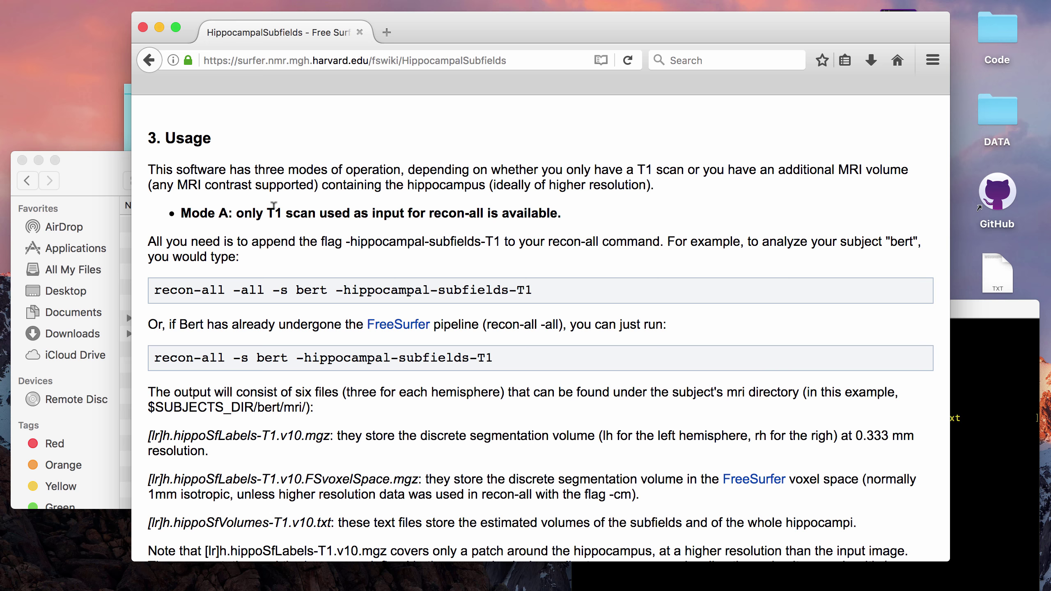
# Step: Scroll through the Mode A and Mode B recon-all commands back to 3. Usage
pyautogui.scroll(-12, 269, 207)
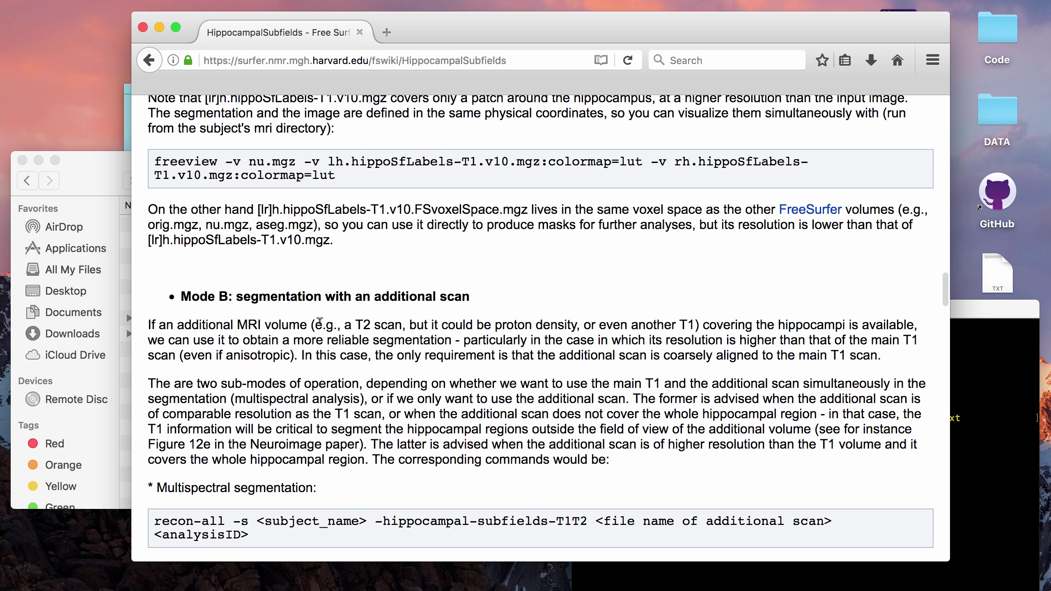
pyautogui.scroll(-3, 319, 320)
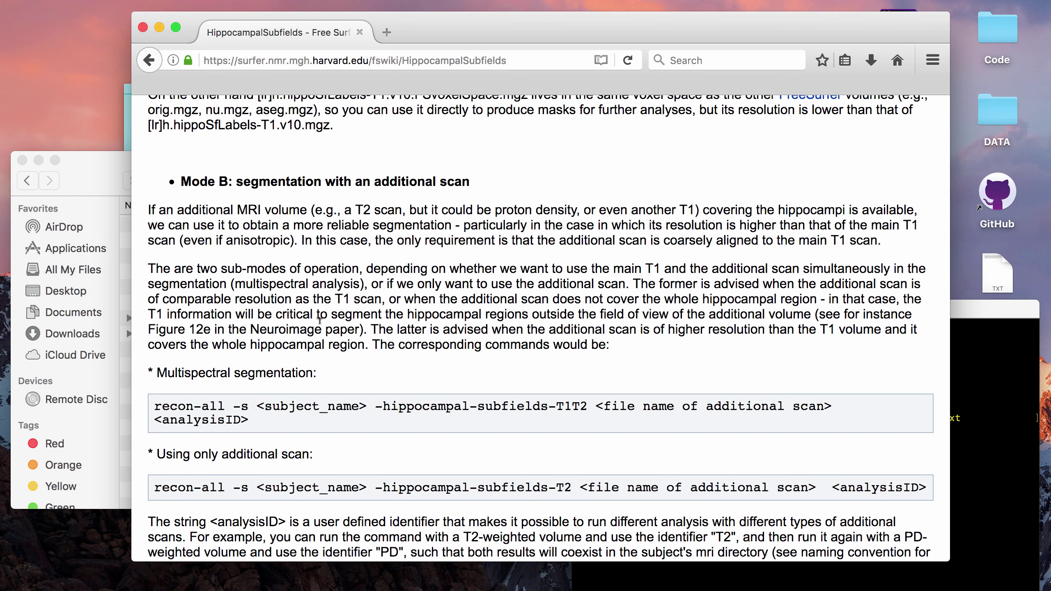
pyautogui.scroll(-4, 320, 319)
pyautogui.scroll(6, 418, 329)
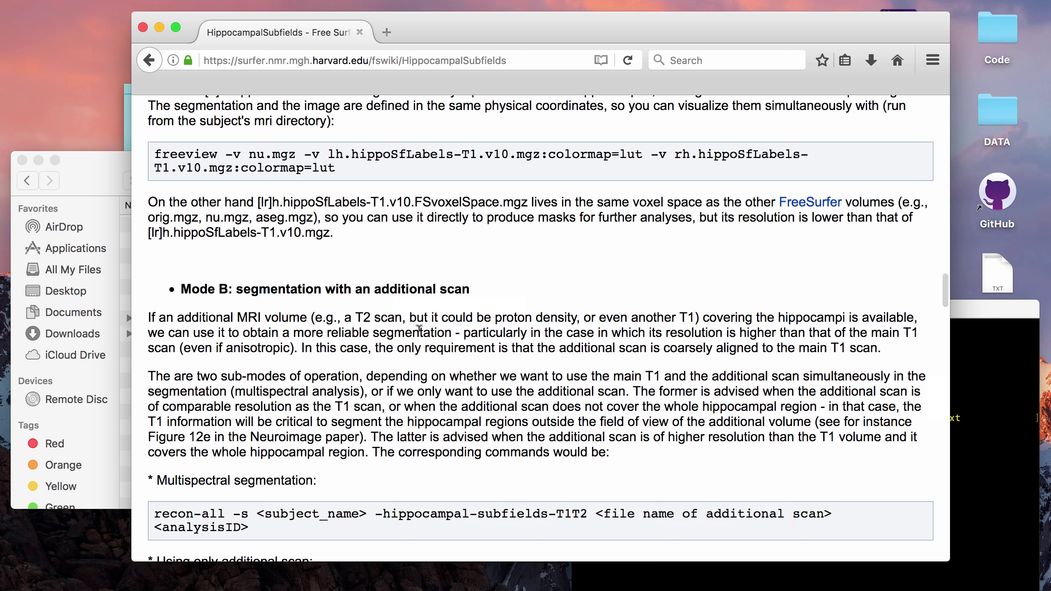
pyautogui.scroll(-3, 419, 328)
pyautogui.scroll(-4, 419, 327)
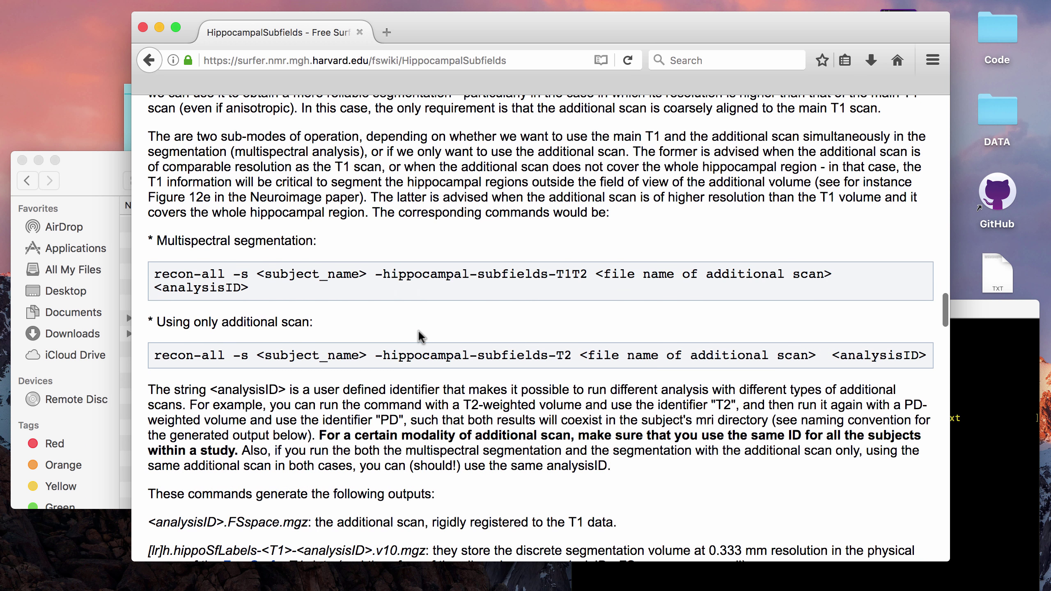
pyautogui.scroll(3, 419, 336)
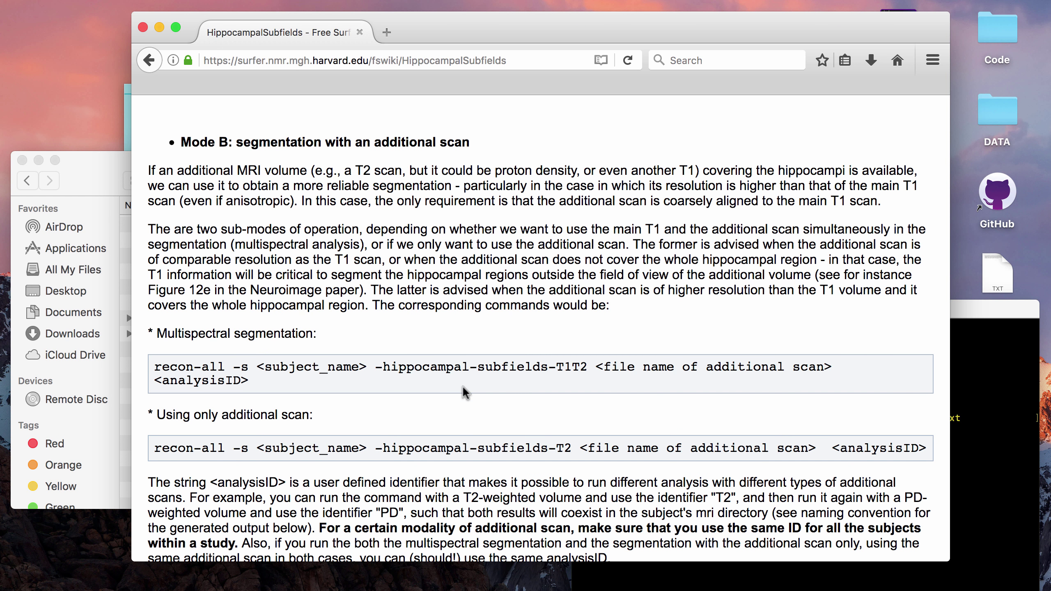
pyautogui.scroll(1, 463, 388)
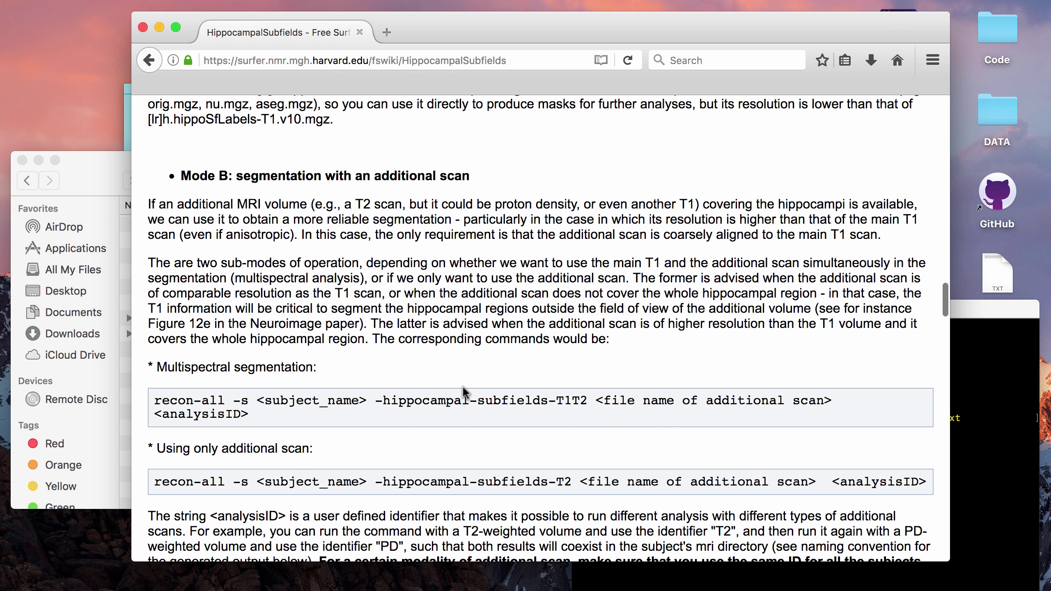
pyautogui.scroll(-5, 462, 386)
pyautogui.scroll(10, 572, 290)
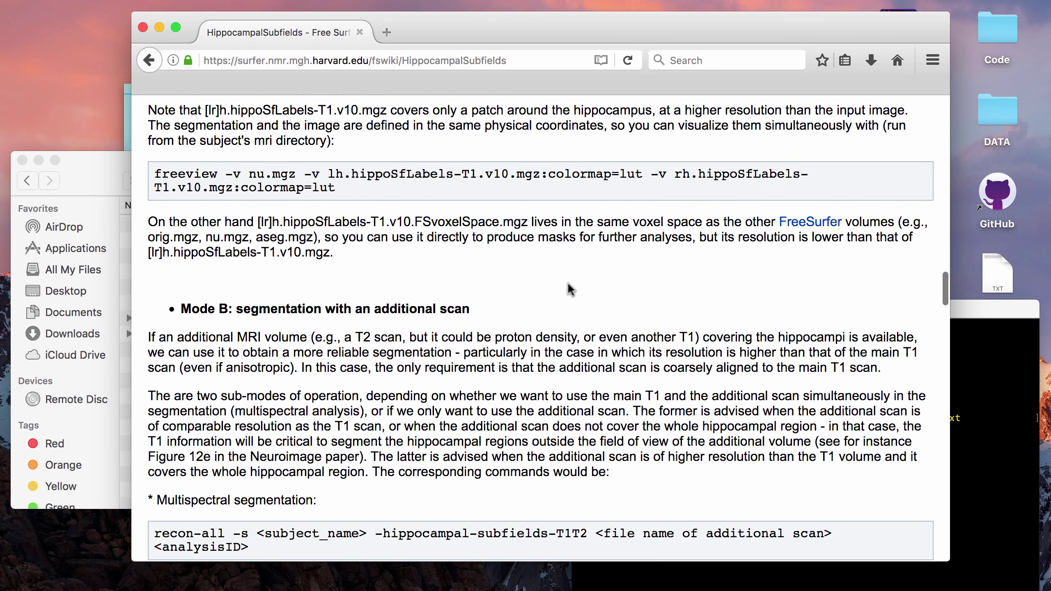
pyautogui.scroll(14, 571, 290)
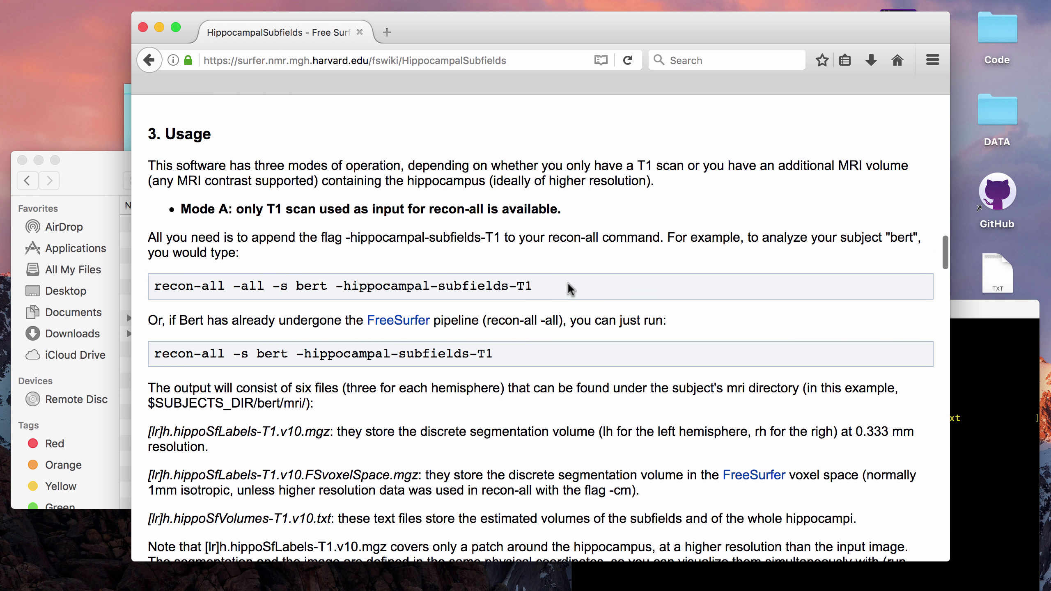
pyautogui.scroll(-5, 385, 288)
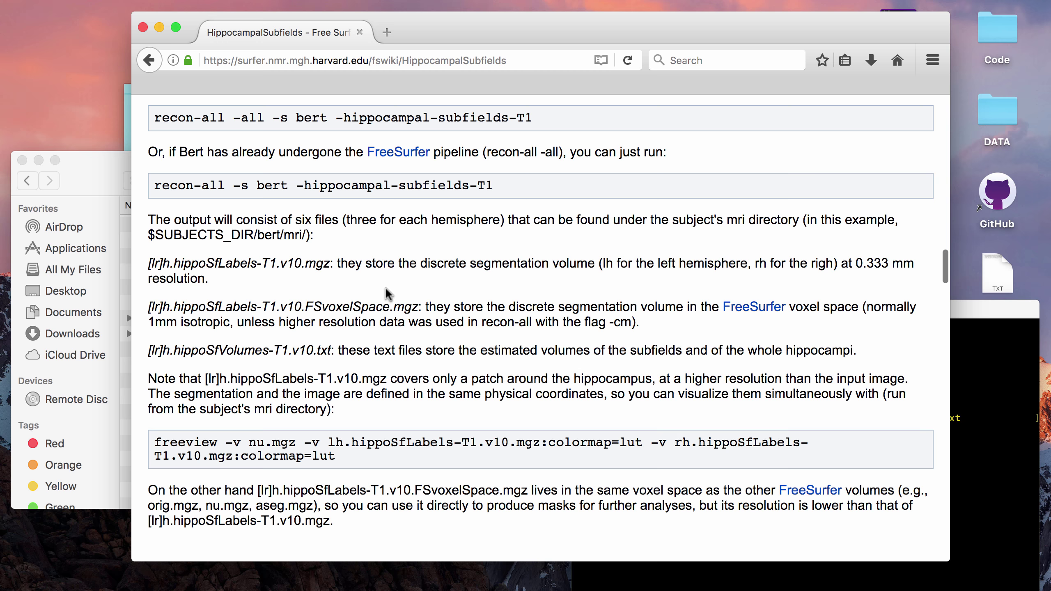
pyautogui.scroll(5, 385, 287)
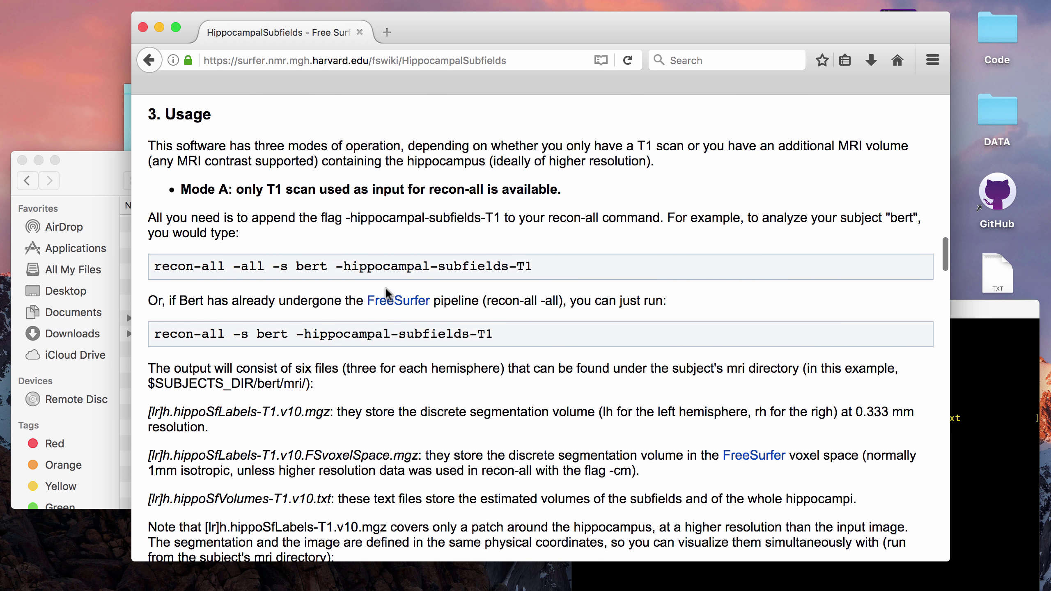
# Step: Select the recon-all -all and recon-all -s bert example lines, then bring Finder's mri window forward
pyautogui.tripleClick(378, 271)
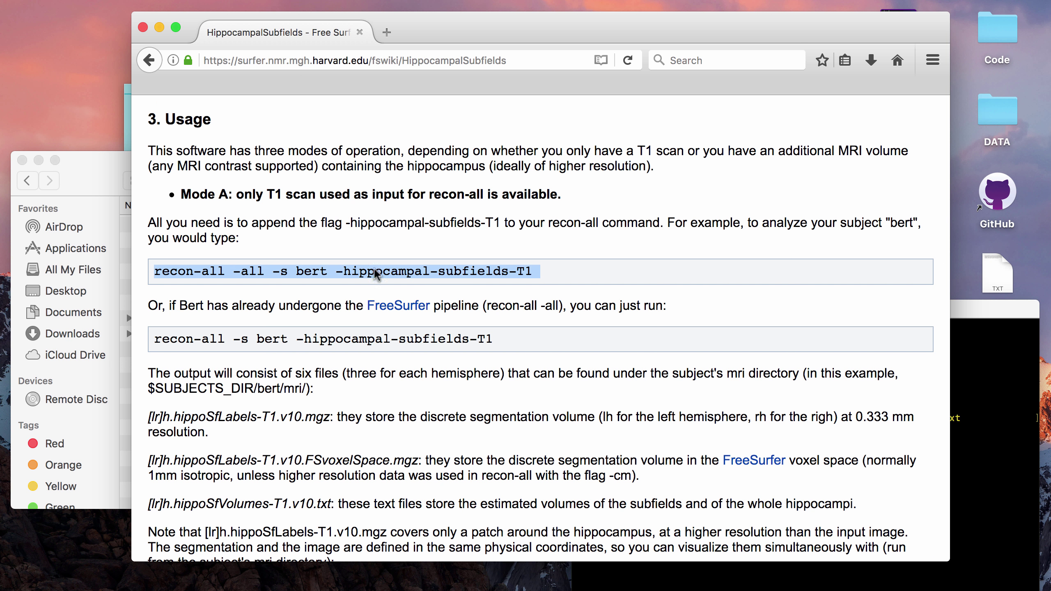
pyautogui.tripleClick(355, 339)
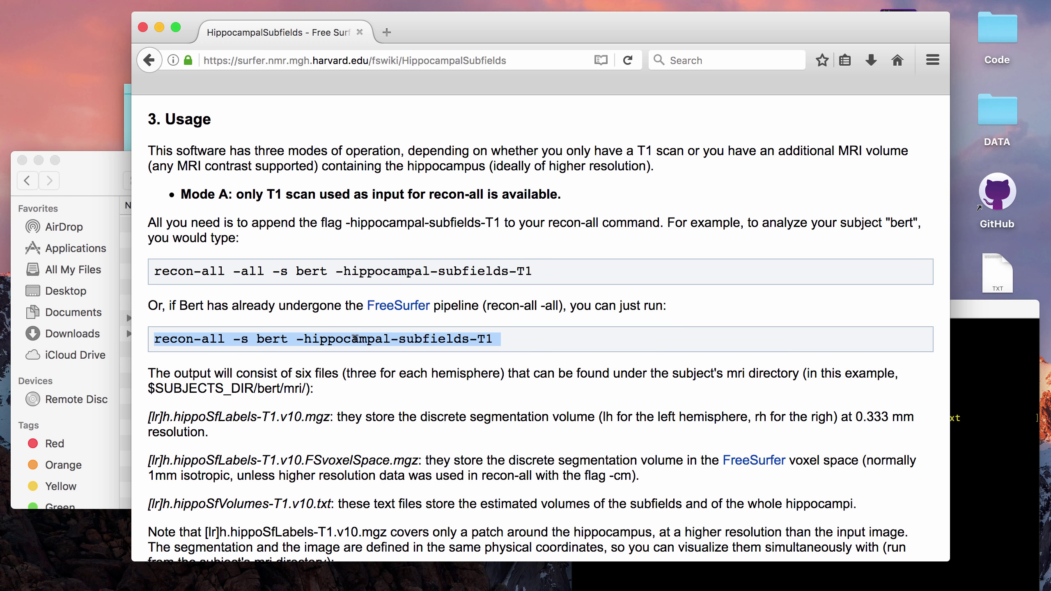
pyautogui.click(280, 320)
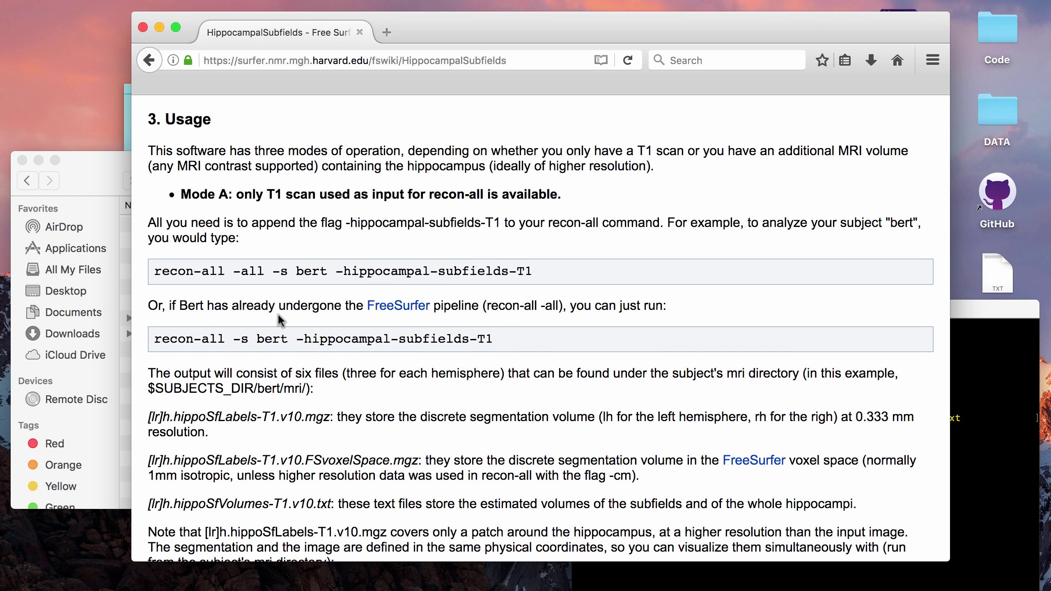
pyautogui.tripleClick(278, 267)
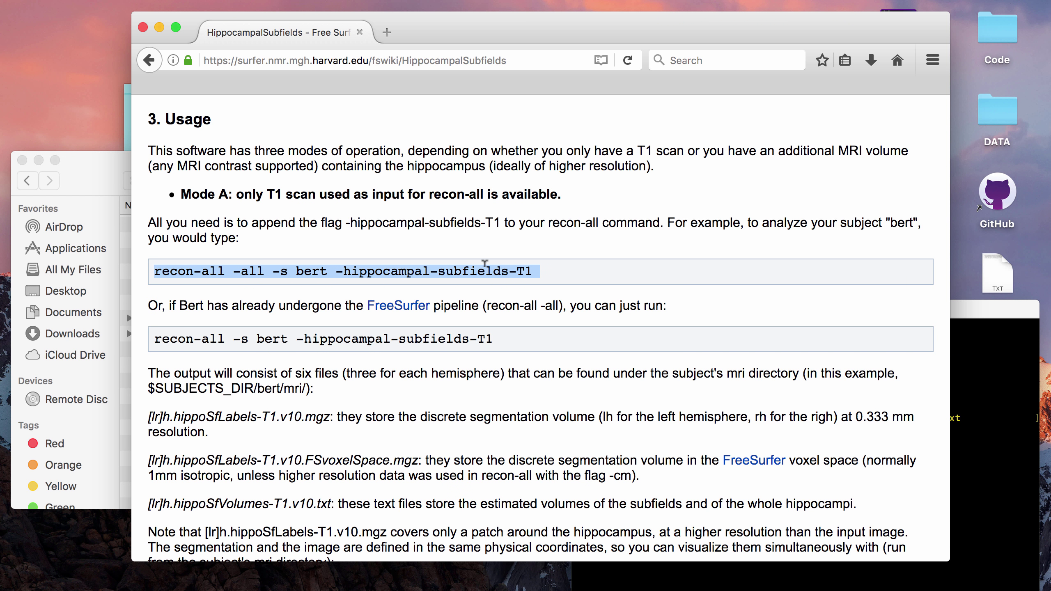
pyautogui.click(336, 335)
pyautogui.doubleClick(287, 333)
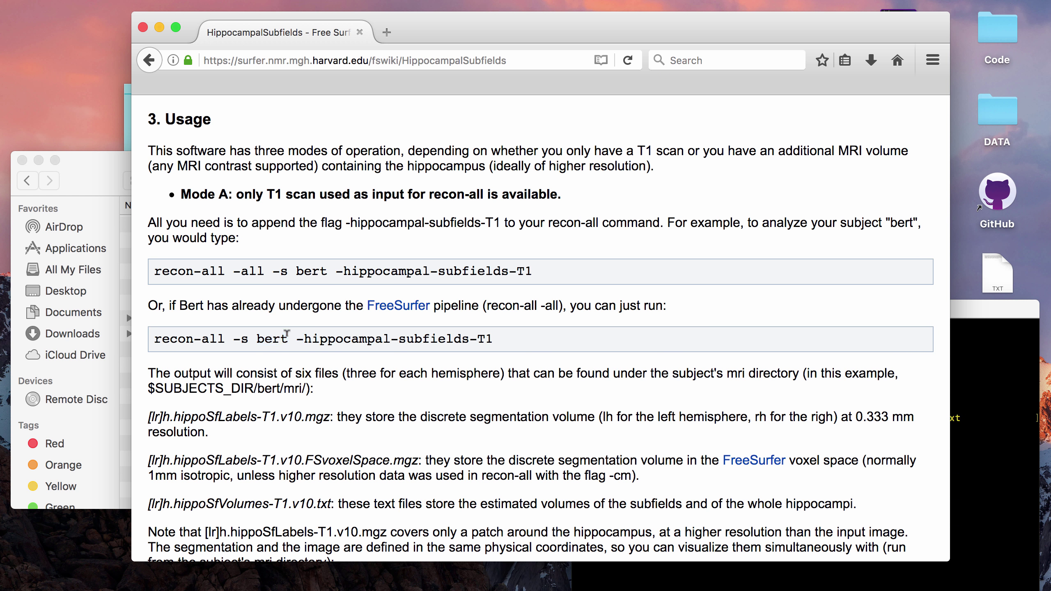
pyautogui.tripleClick(287, 333)
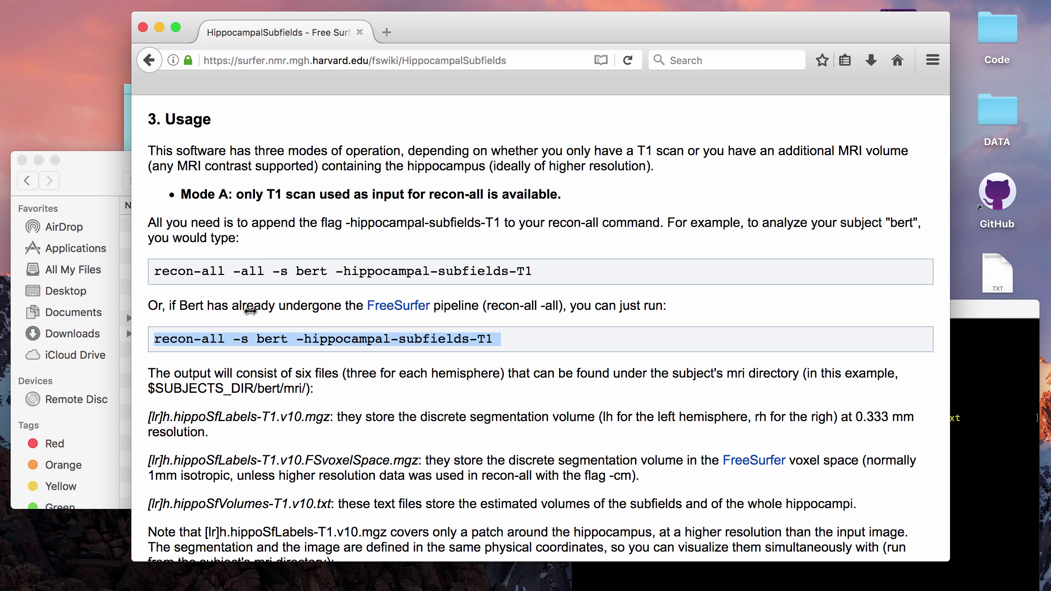
pyautogui.click(107, 162)
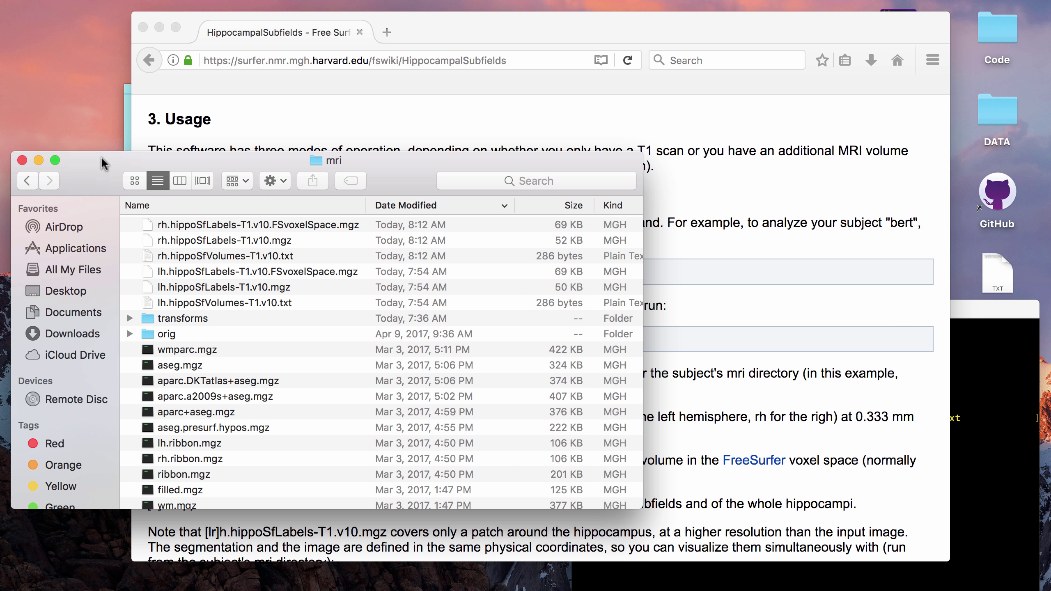
# Step: Open the TYR3T1mmMP2 subject folder in Finder and place a Terminal window at the upper right
pyautogui.click(26, 181)
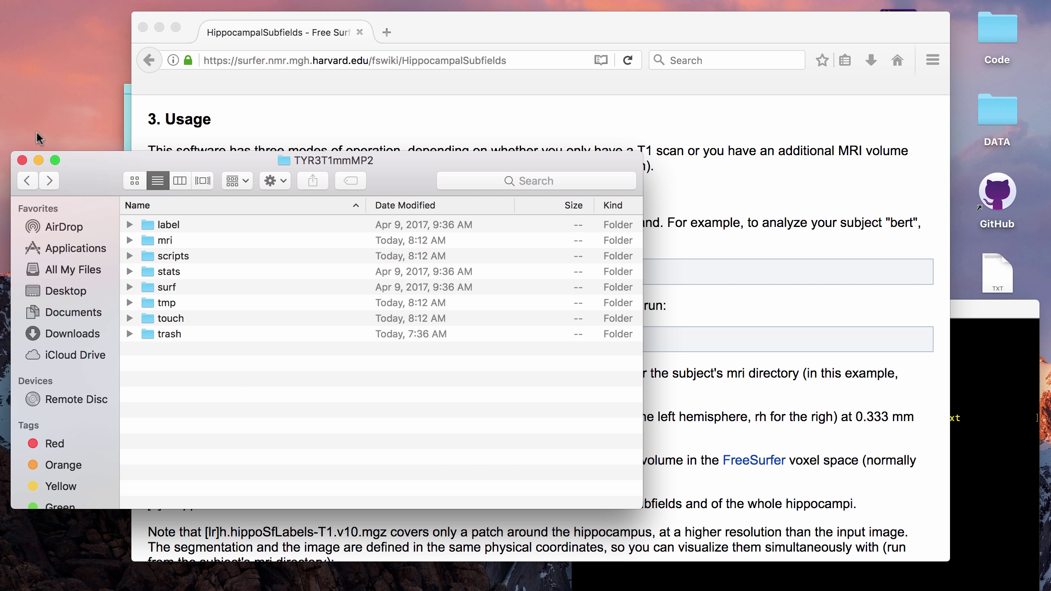
pyautogui.click(27, 181)
pyautogui.scroll(-2, 352, 346)
pyautogui.scroll(2, 351, 344)
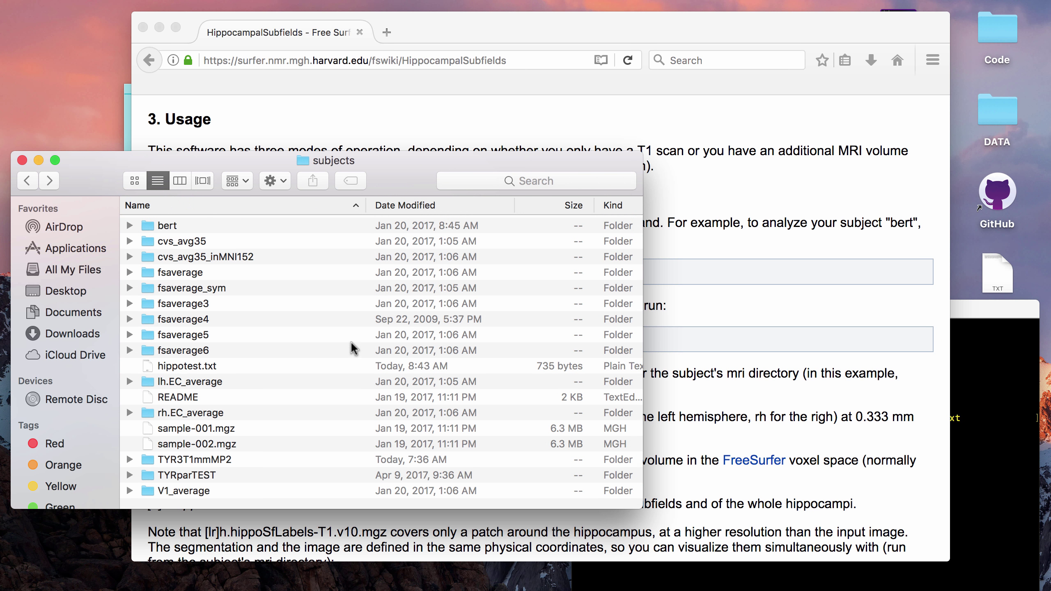
pyautogui.click(230, 458)
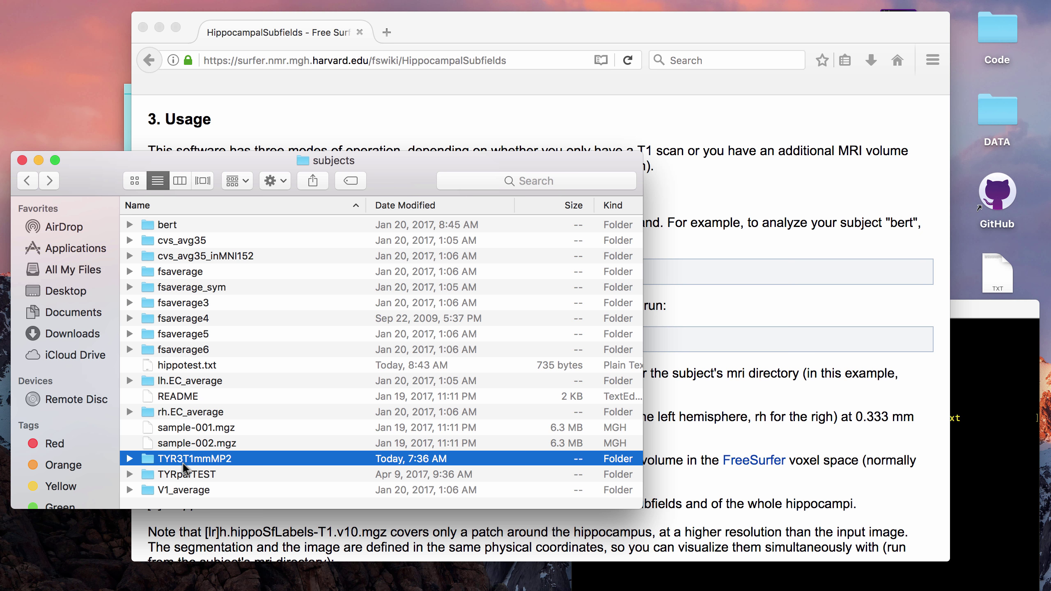
pyautogui.doubleClick(244, 458)
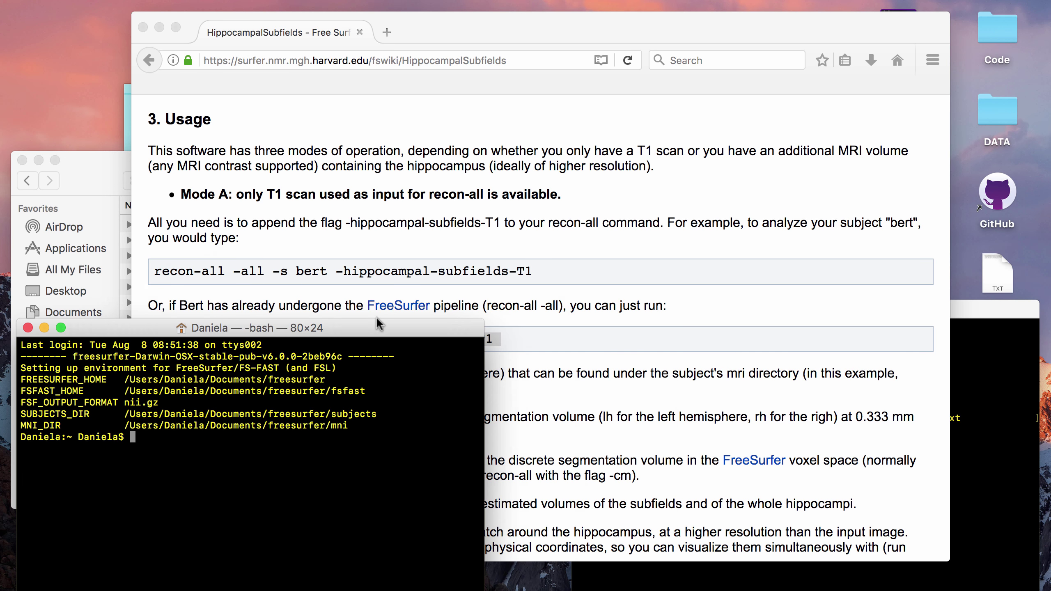
pyautogui.moveTo(377, 322); pyautogui.dragTo(917, 117)
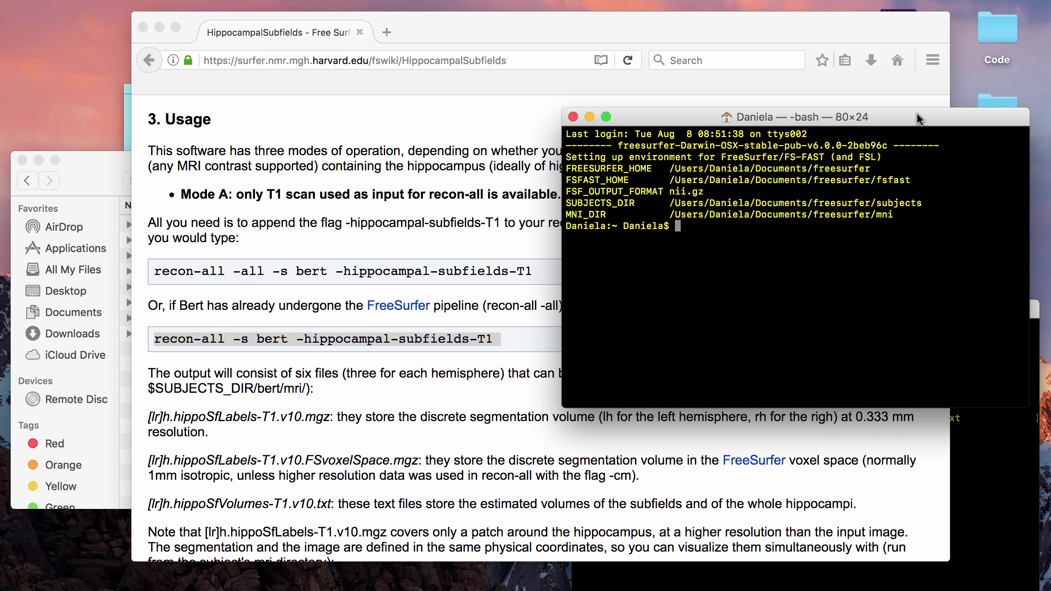
# Step: Type recon-all -s TYR3T1mmMP2 at the prompt, confirming the subject name in Finder
pyautogui.write('recon-all -s')
pyautogui.click(100, 192)
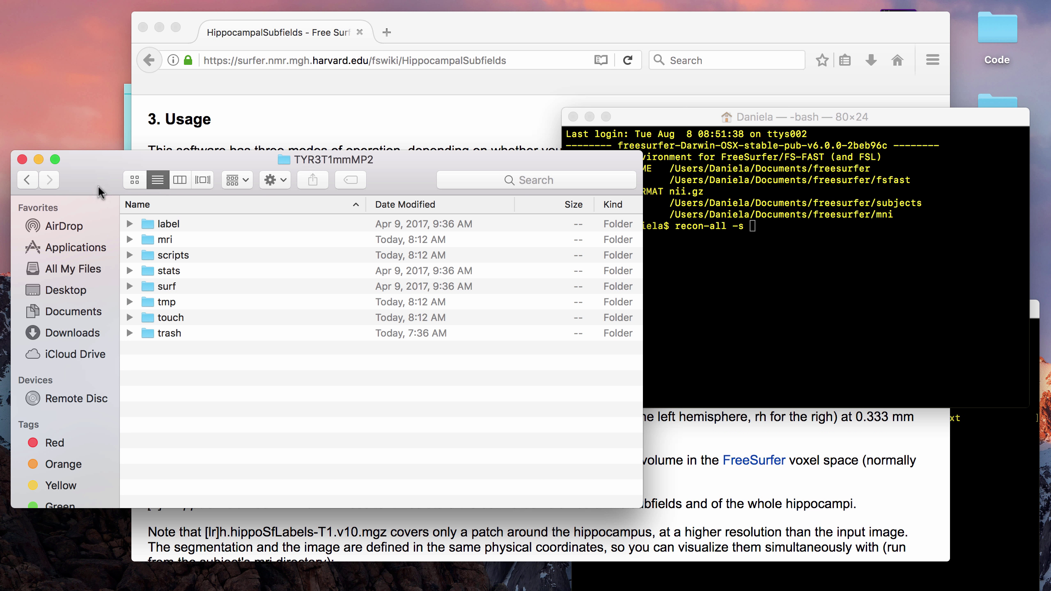
pyautogui.click(31, 181)
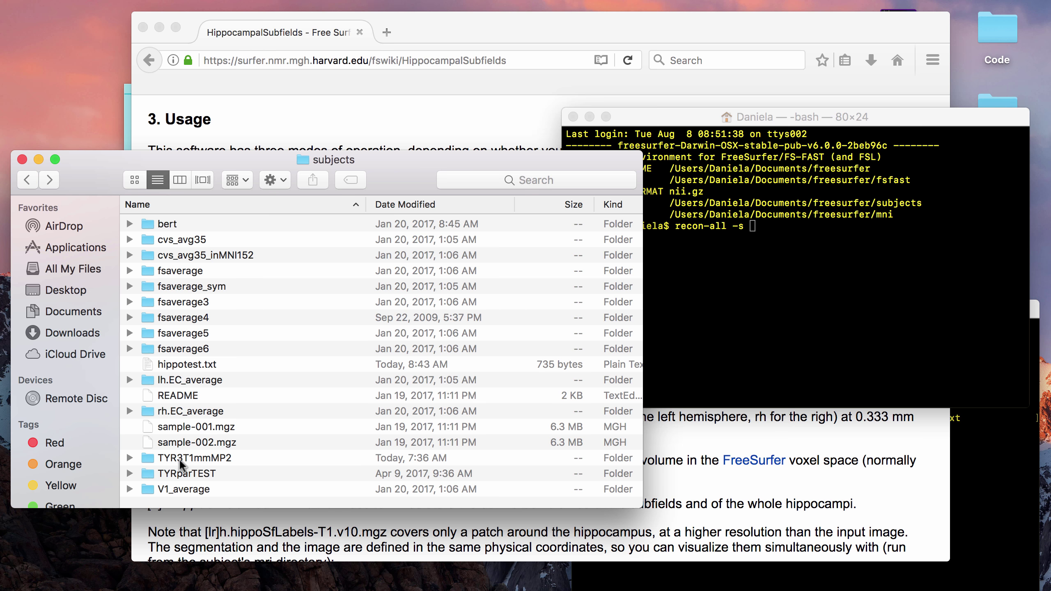
pyautogui.press('super+Tab')
pyautogui.write('T')
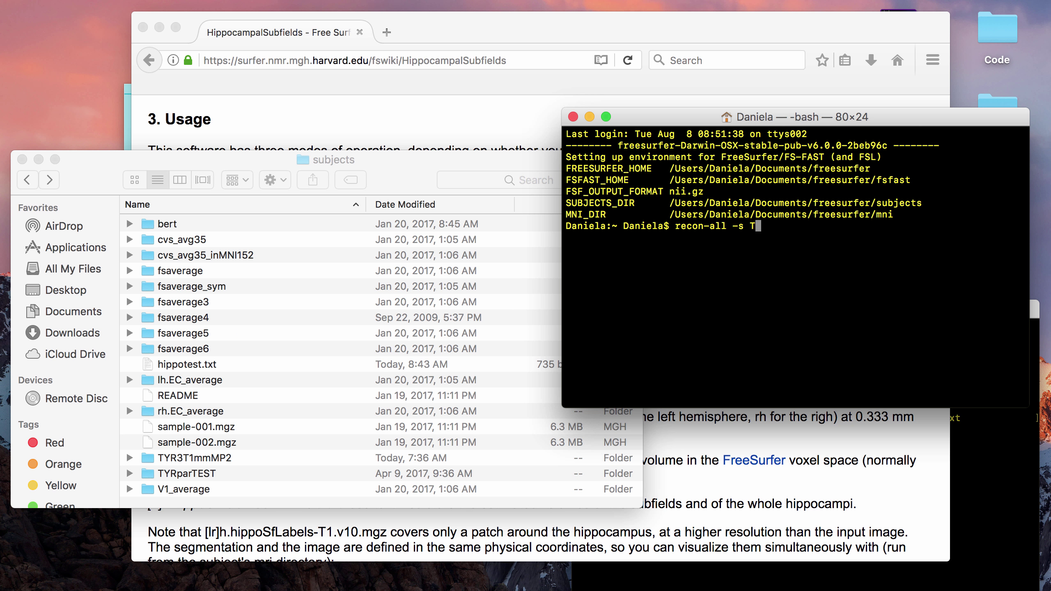
pyautogui.write('YR3T1mmMP2')
# Step: Append the -hippocampal-subfield-T1 flag after checking it in the wiki example
pyautogui.press('super+Tab')
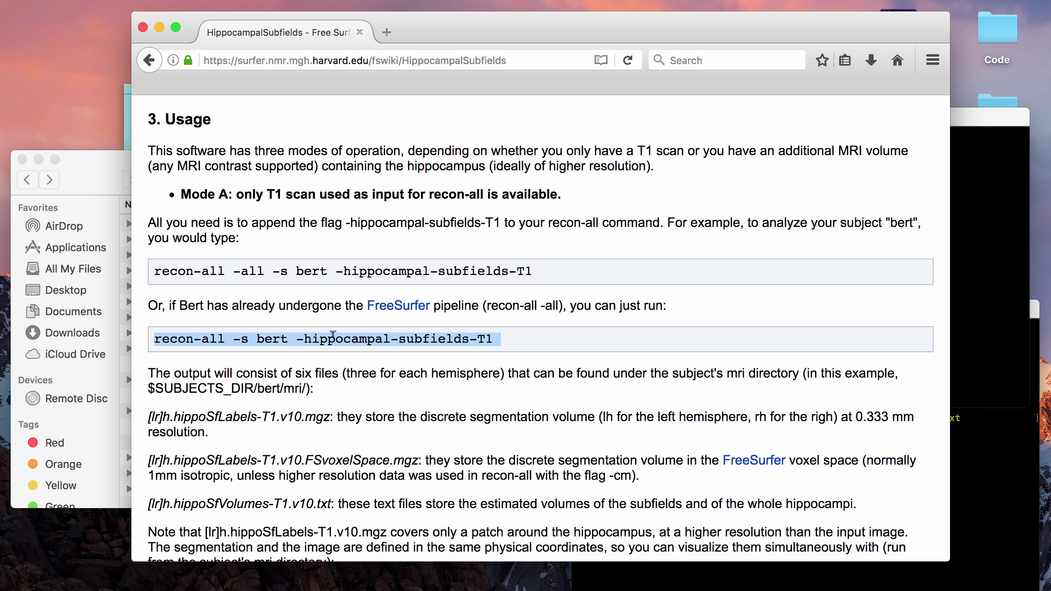
pyautogui.click(334, 363)
pyautogui.moveTo(297, 339); pyautogui.dragTo(501, 339)
pyautogui.click(1002, 302)
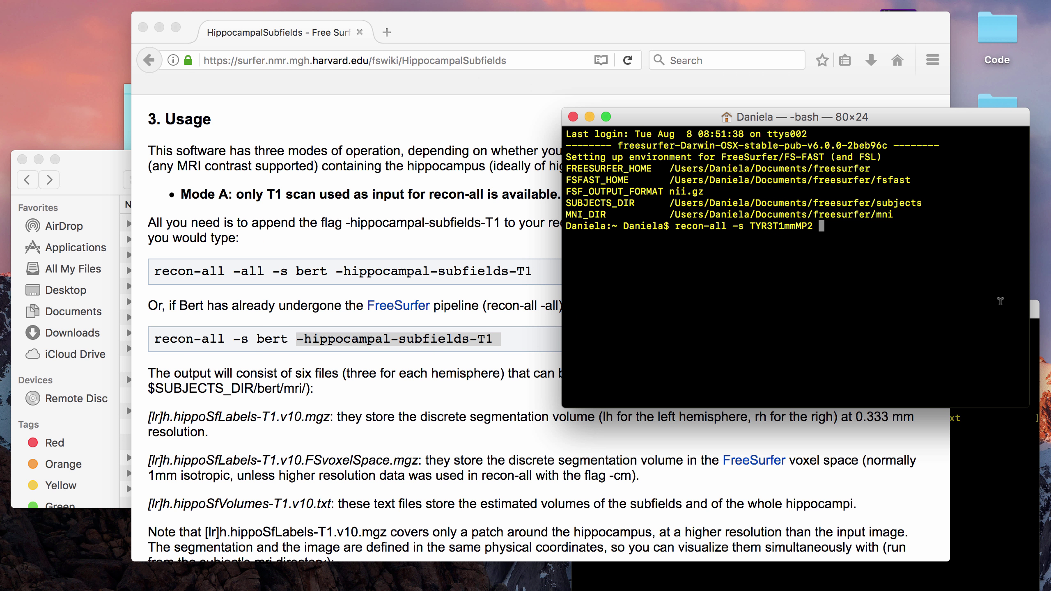
pyautogui.write('-hippocampal-subfield-T1')
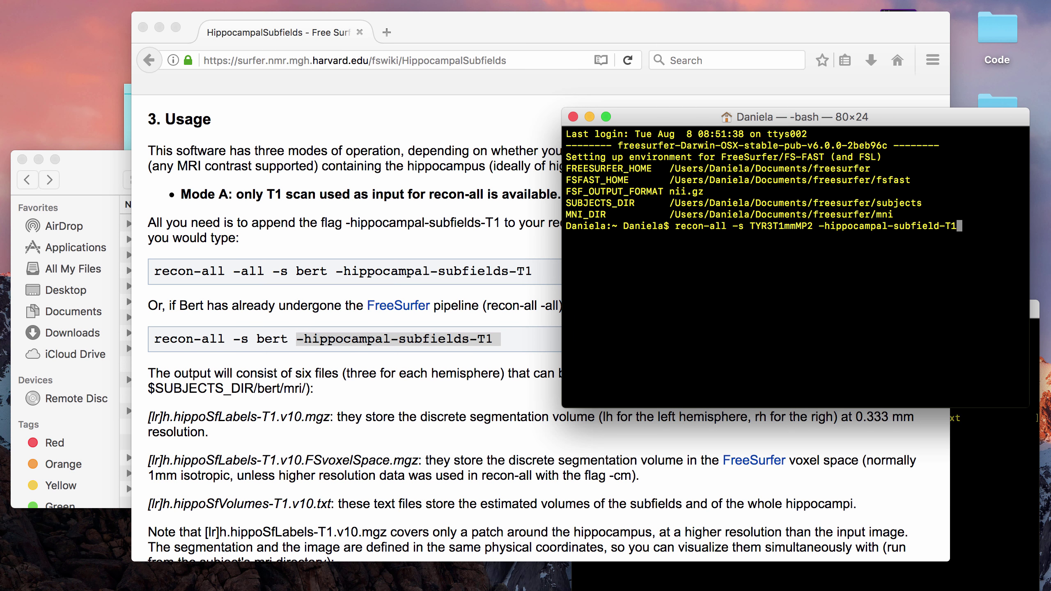
# Step: Open TYR3T1mmMP2/scripts/recon-all.log in Console, confirm it finished without error, and close it
pyautogui.click(115, 169)
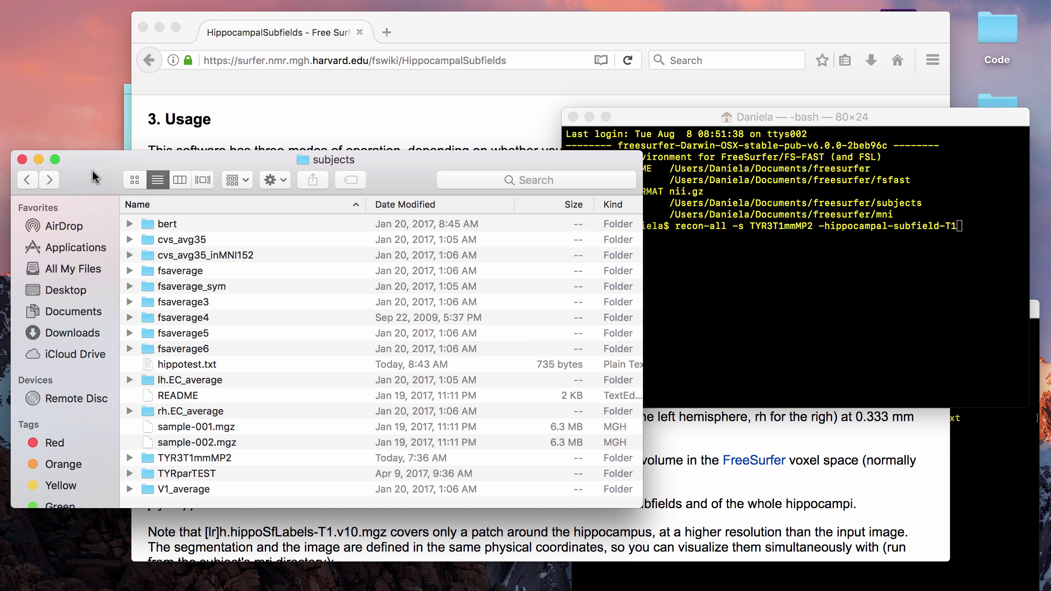
pyautogui.doubleClick(235, 459)
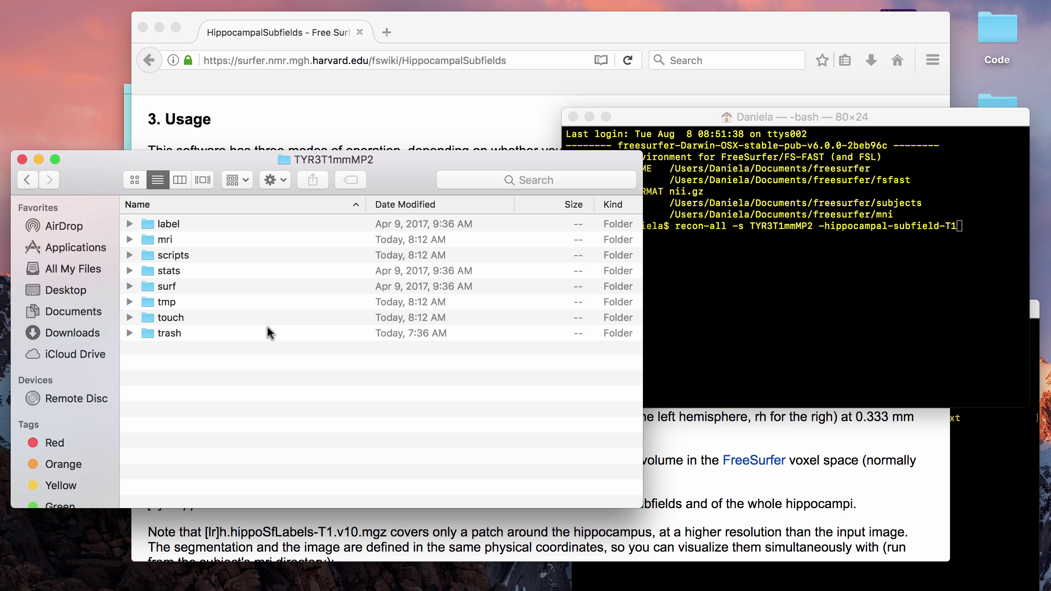
pyautogui.doubleClick(193, 252)
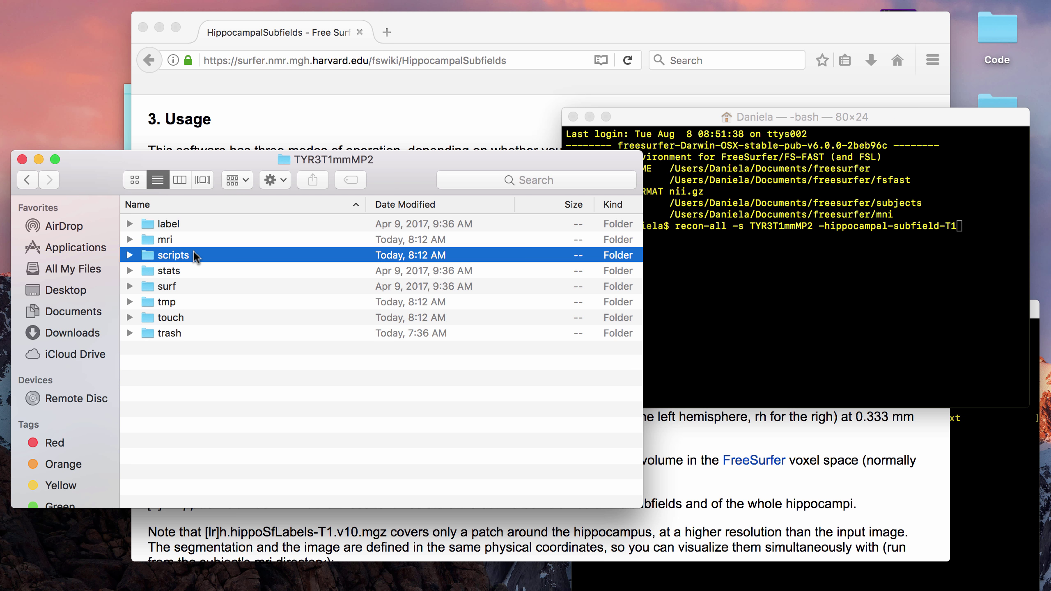
pyautogui.click(196, 411)
pyautogui.doubleClick(197, 411)
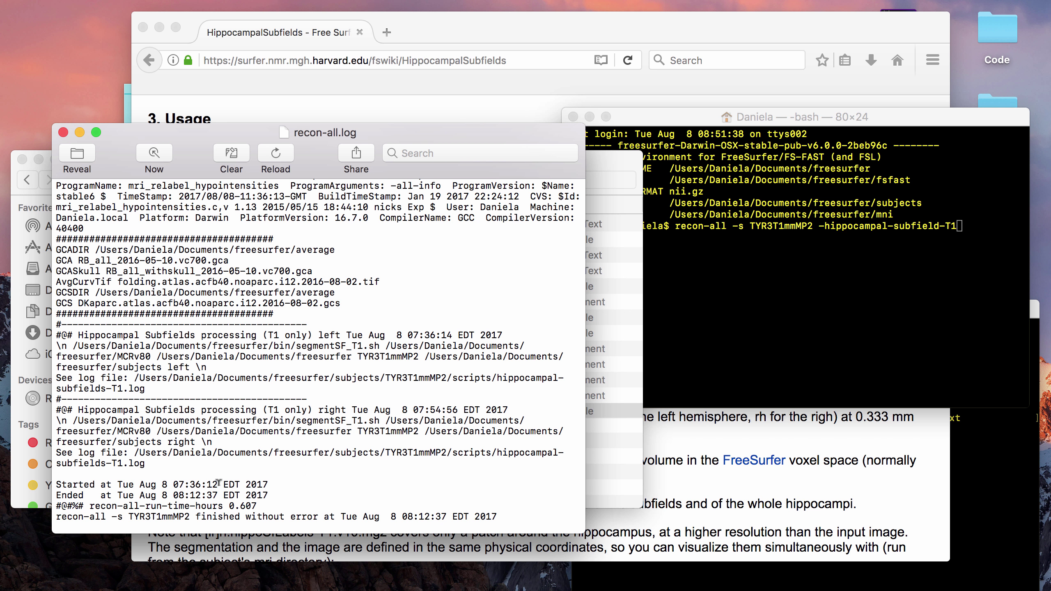
pyautogui.click(63, 132)
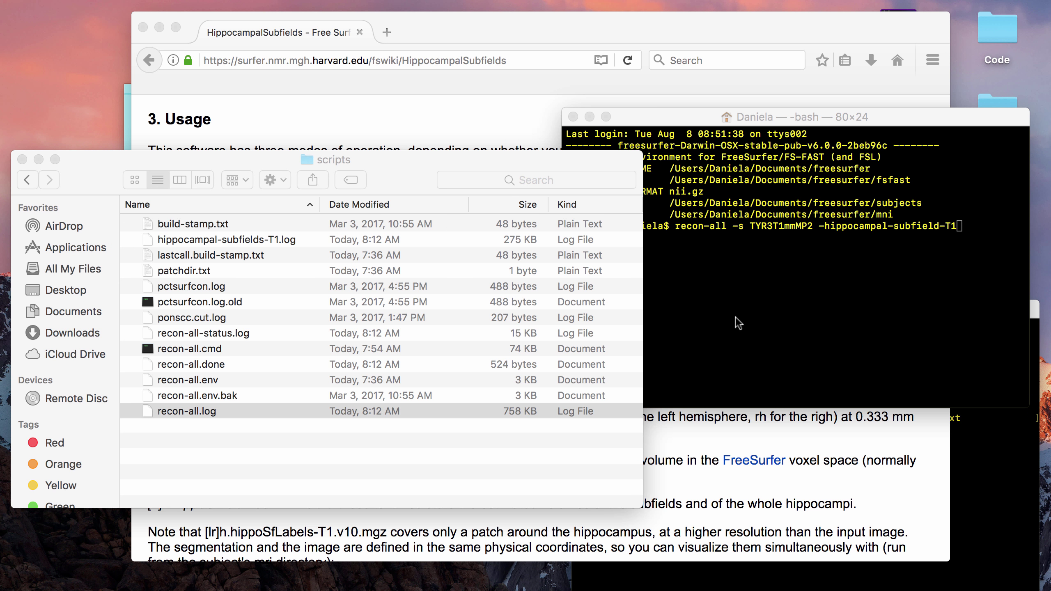
# Step: Bring the wiki forward, clear the flag selection, and scroll to the output files passage
pyautogui.click(705, 443)
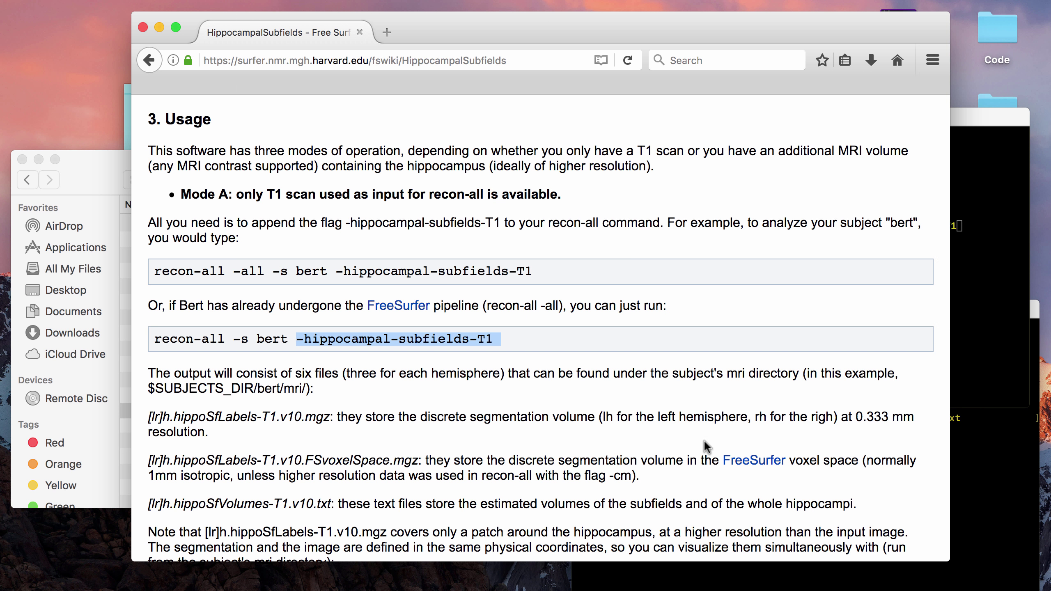
pyautogui.click(517, 381)
pyautogui.scroll(-3, 515, 383)
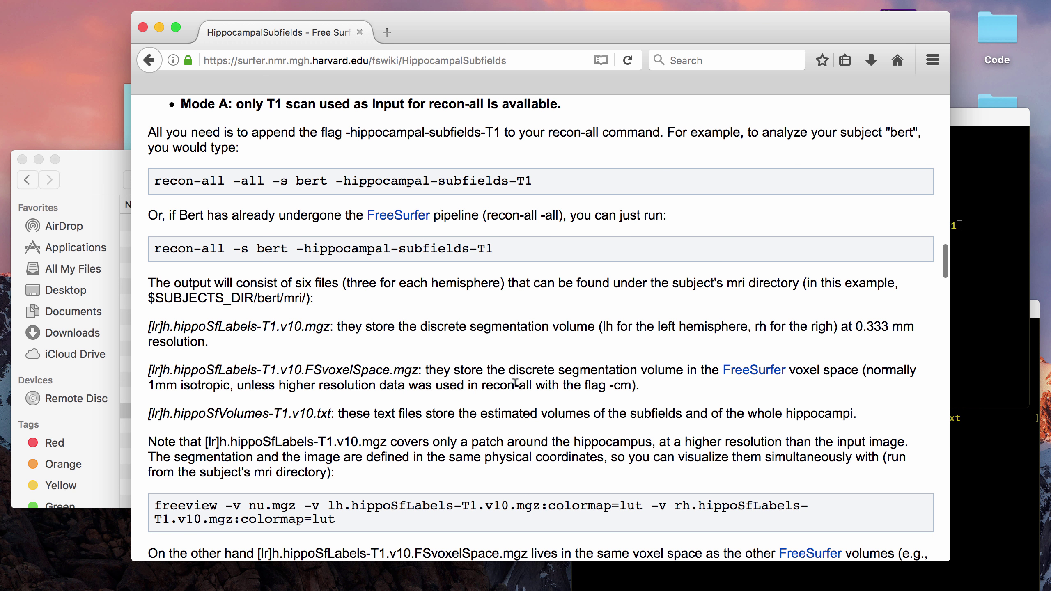
# Step: In Finder's mri folder, select lh.hippoSfVolumes-T1.v10.txt, then return to the wiki
pyautogui.click(88, 191)
pyautogui.click(27, 179)
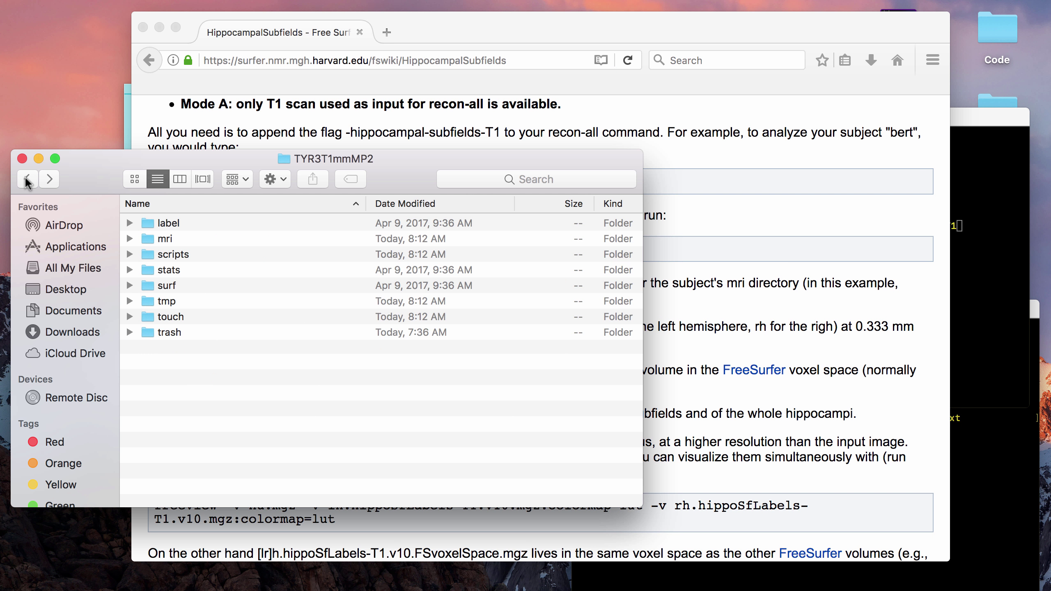
pyautogui.click(189, 236)
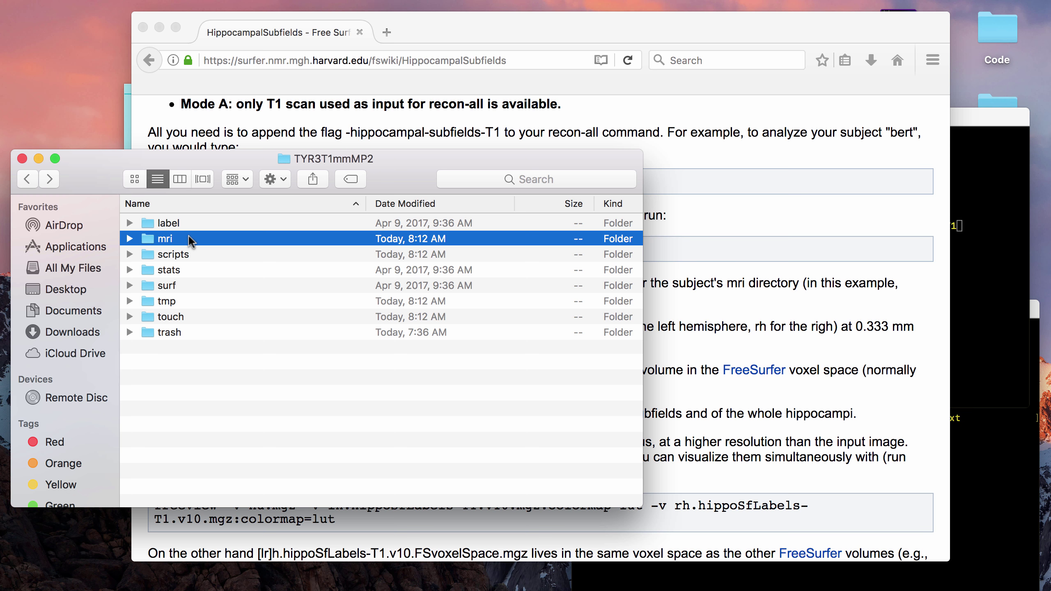
pyautogui.doubleClick(146, 238)
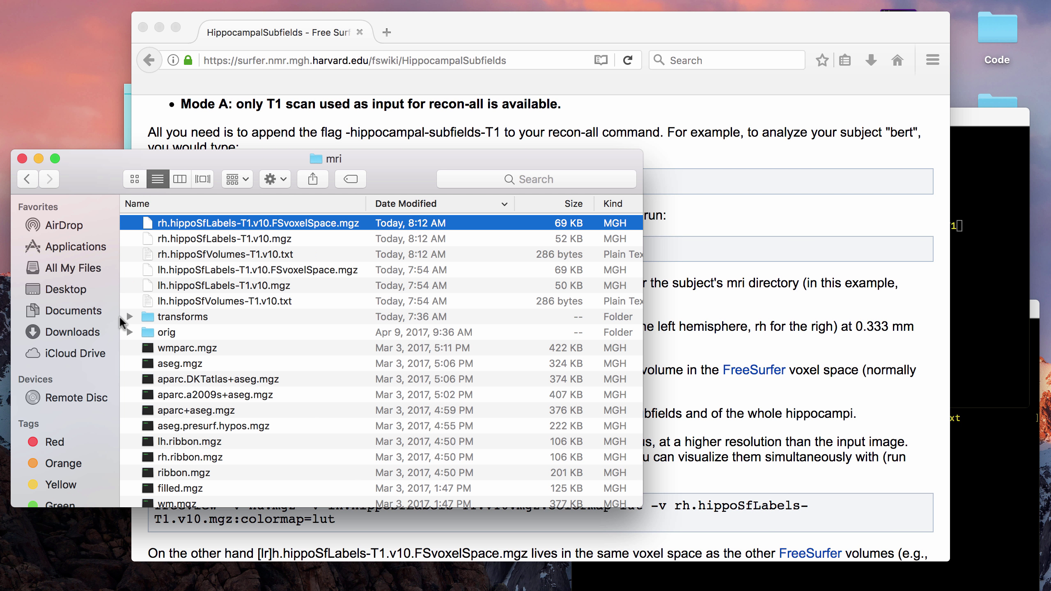
pyautogui.keyDown('shift'); pyautogui.click(206, 300); pyautogui.keyUp('shift')
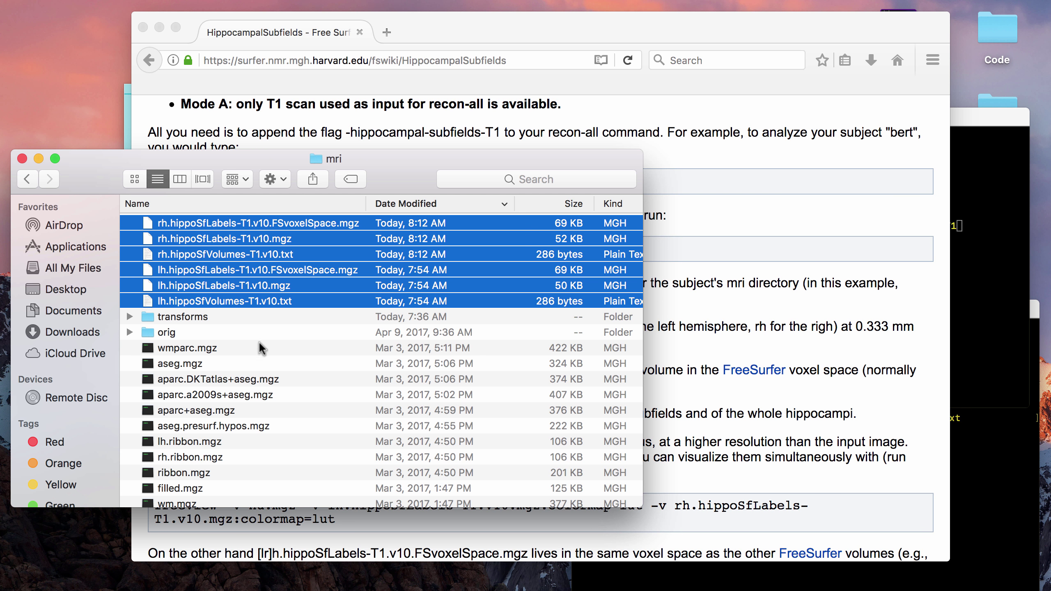
pyautogui.click(277, 316)
pyautogui.click(280, 302)
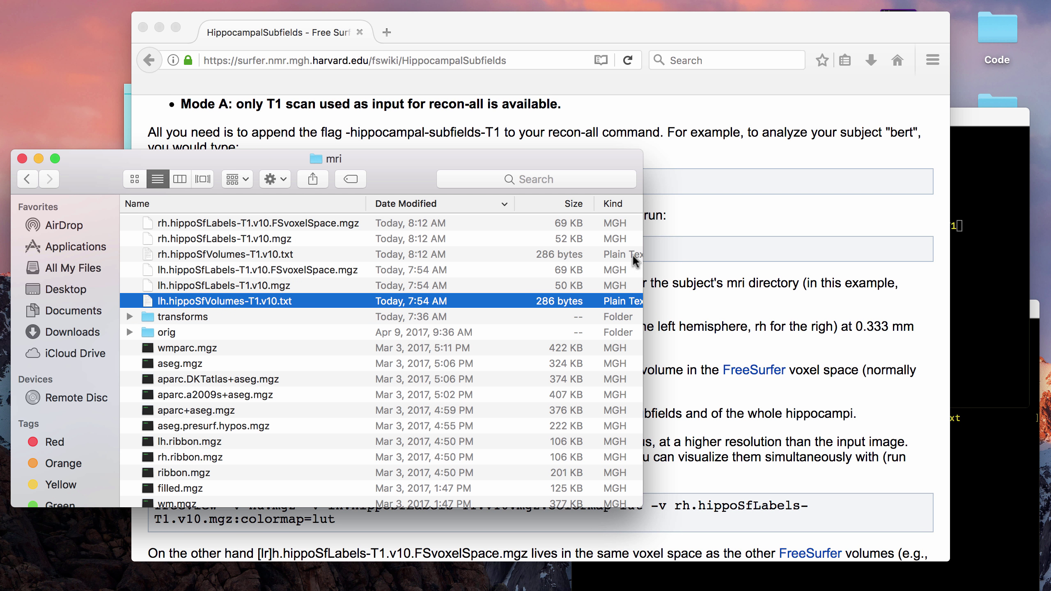
pyautogui.click(703, 245)
# Step: Select the freeview command overlaying both hemispheres' hippoSfLabels-T1.v10.mgz on nu.mgz with colormap=lut
pyautogui.scroll(-10, 281, 374)
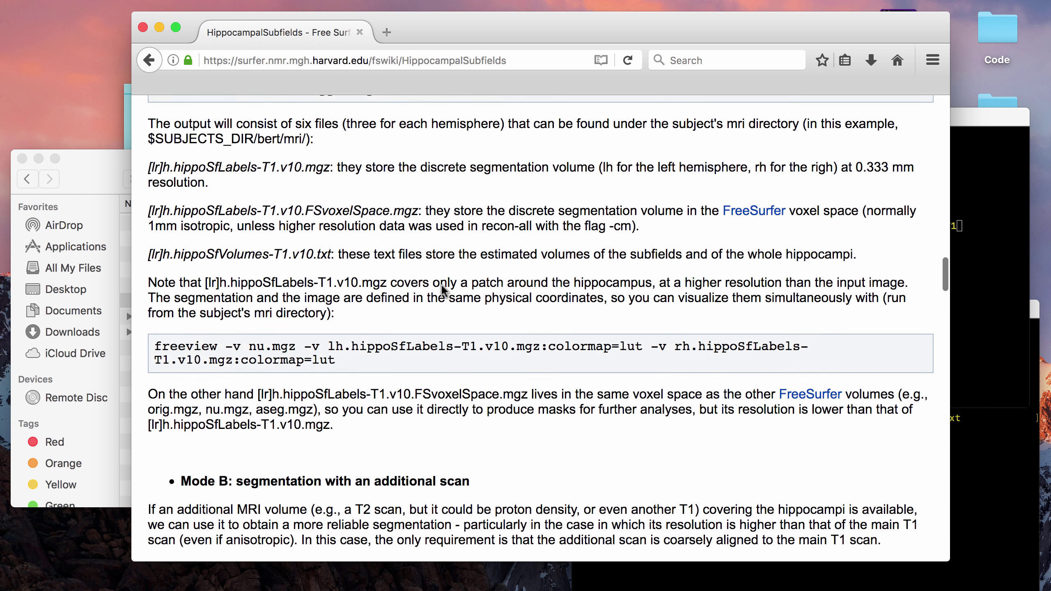
pyautogui.tripleClick(281, 339)
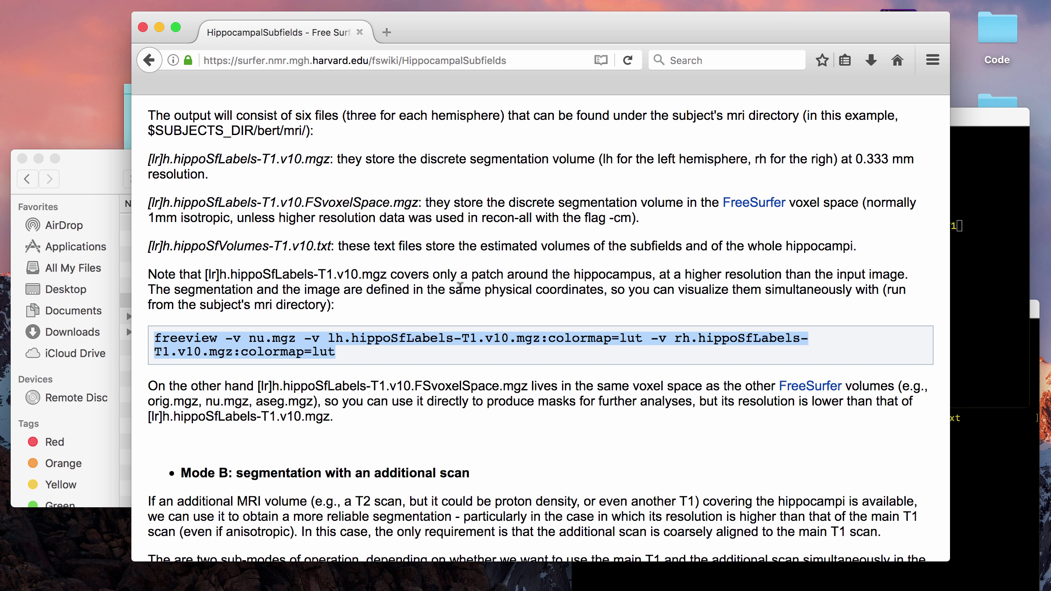
pyautogui.scroll(-3, 508, 318)
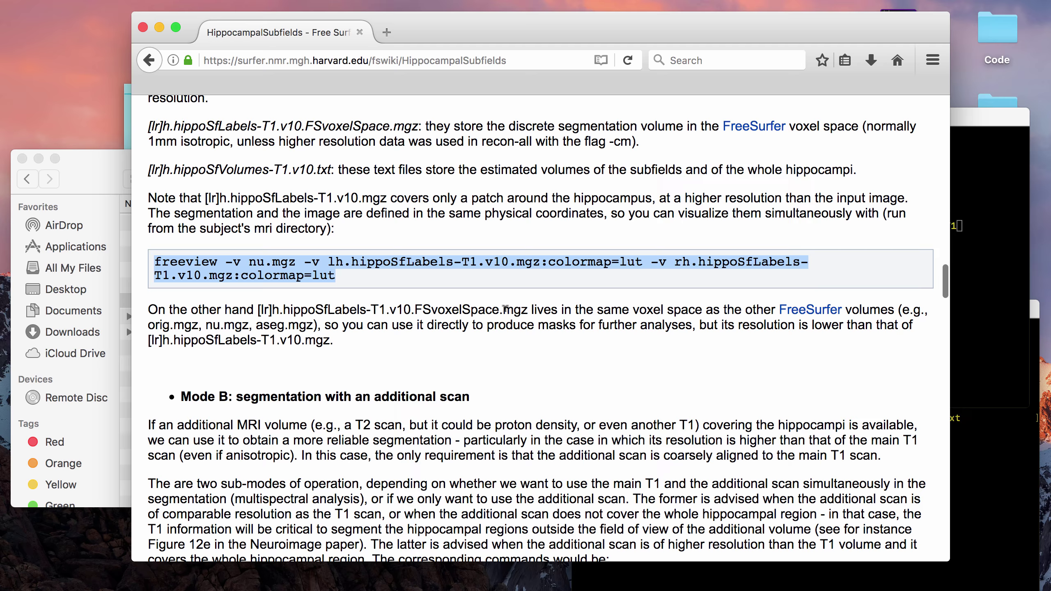
pyautogui.click(975, 398)
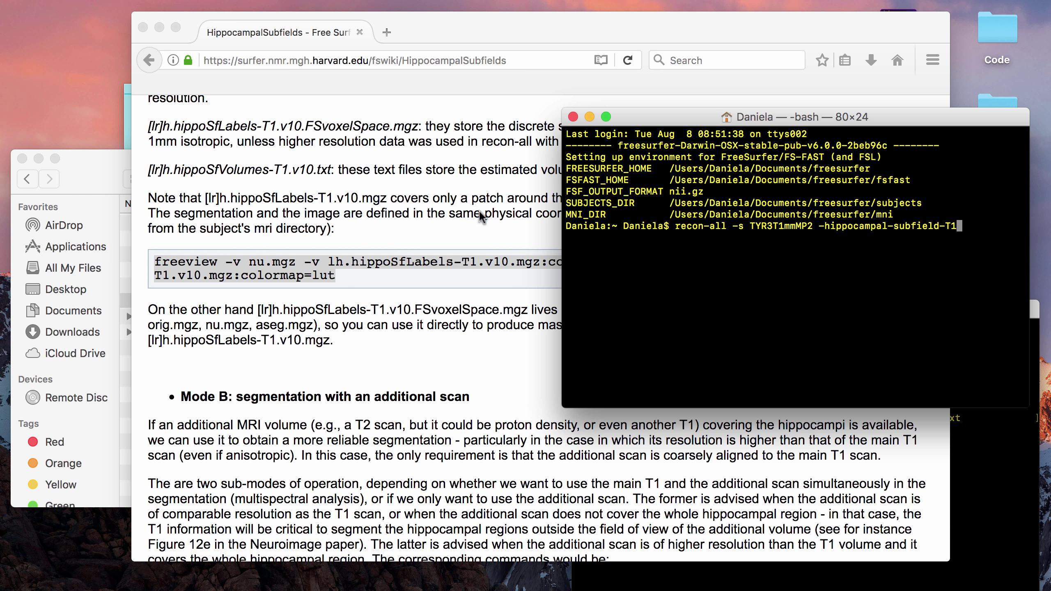
pyautogui.click(240, 255)
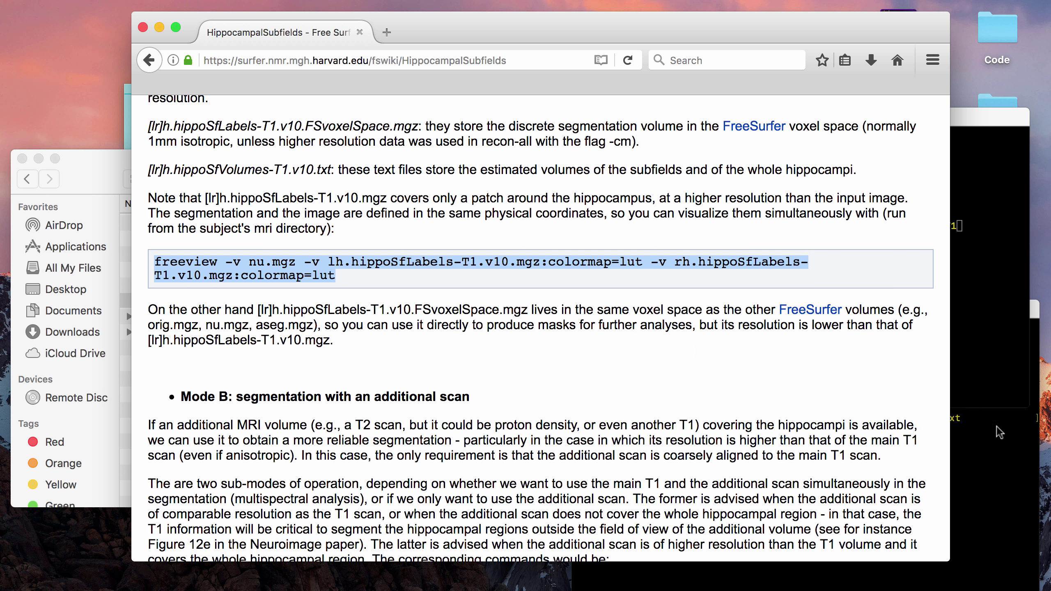
# Step: Minimize the recon-all Terminal windows, then bring forward Finder's mri folder and the freeview Terminal session
pyautogui.click(1016, 297)
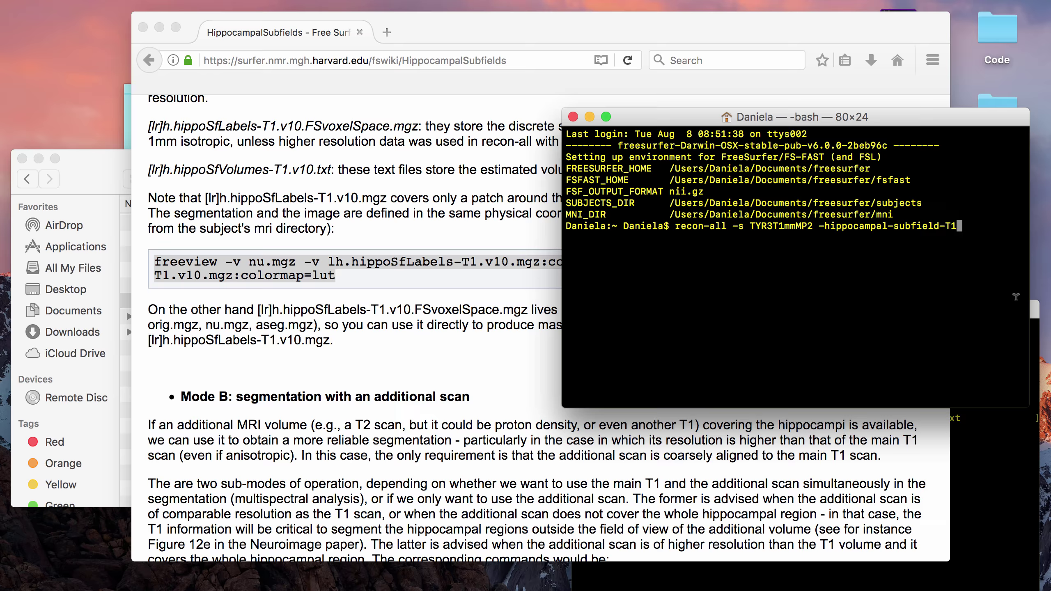
pyautogui.click(589, 117)
pyautogui.click(599, 309)
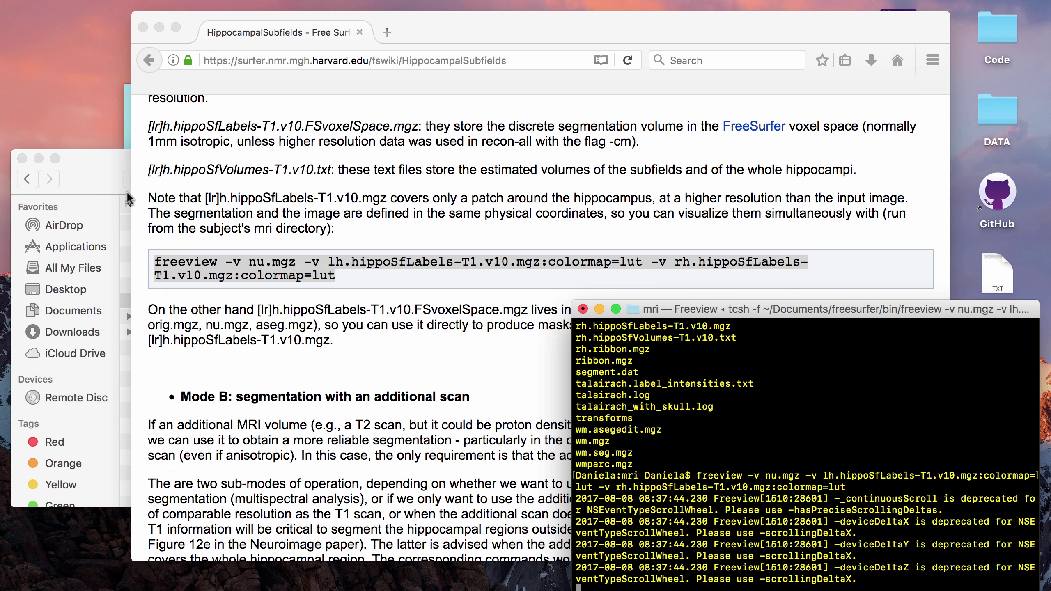
pyautogui.click(99, 176)
pyautogui.click(745, 351)
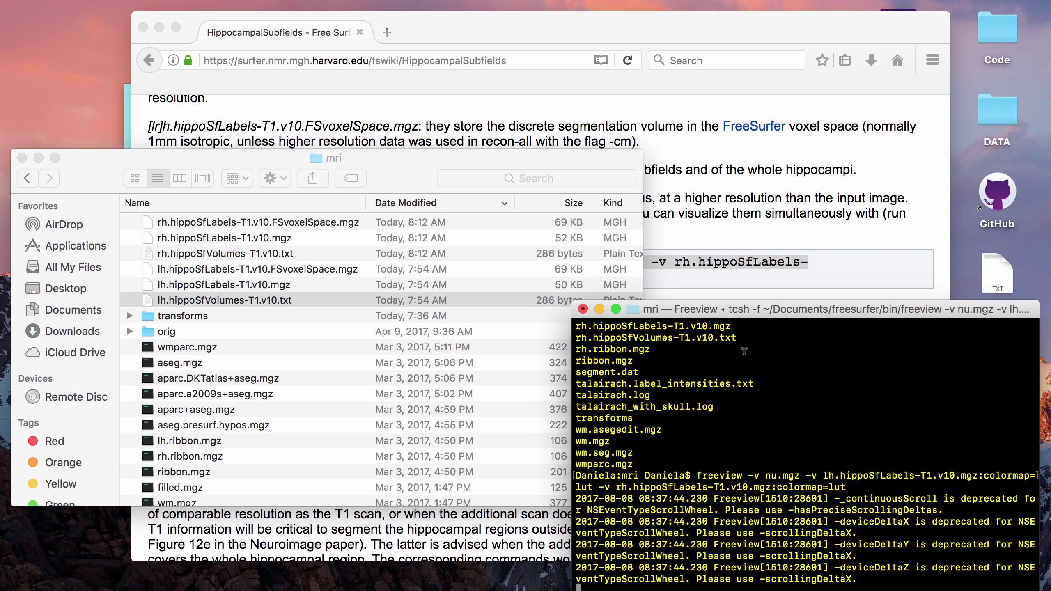
# Step: Minimize the Freeview terminal and bring the Freeview viewer window back to the front
pyautogui.click(602, 309)
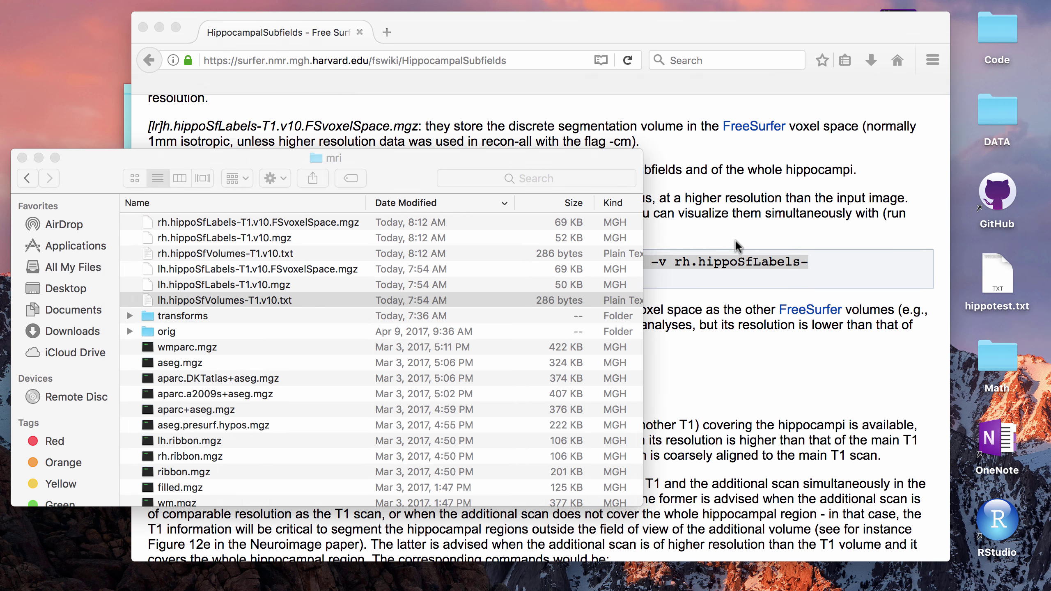
pyautogui.click(751, 257)
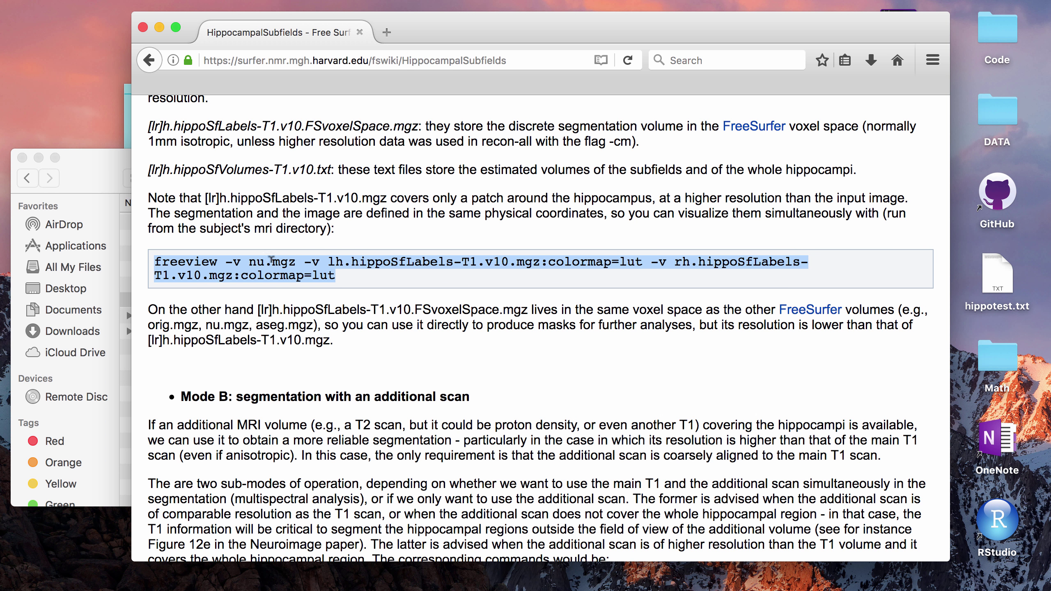
pyautogui.click(807, 582)
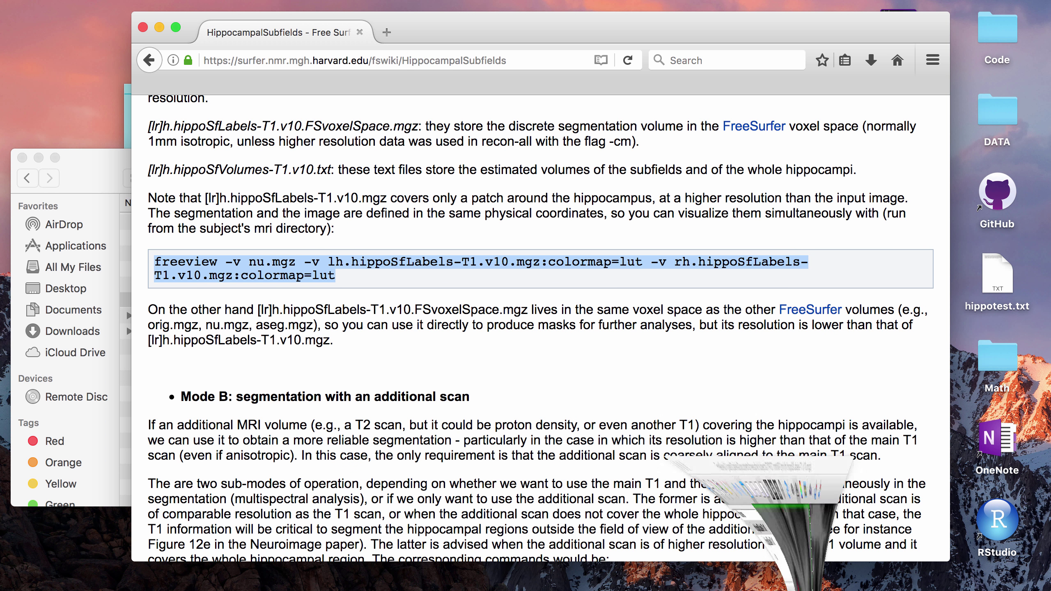
# Step: Zoom in on the hippocampus and move the coronal slice from 114 to 103
pyautogui.scroll(5, 595, 229)
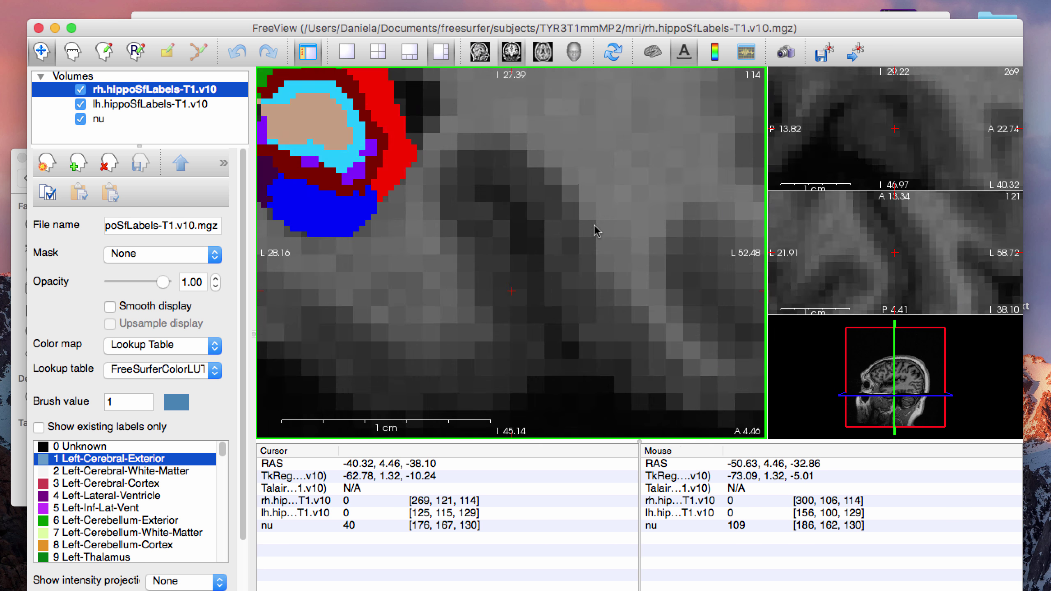
pyautogui.scroll(-8, 595, 229)
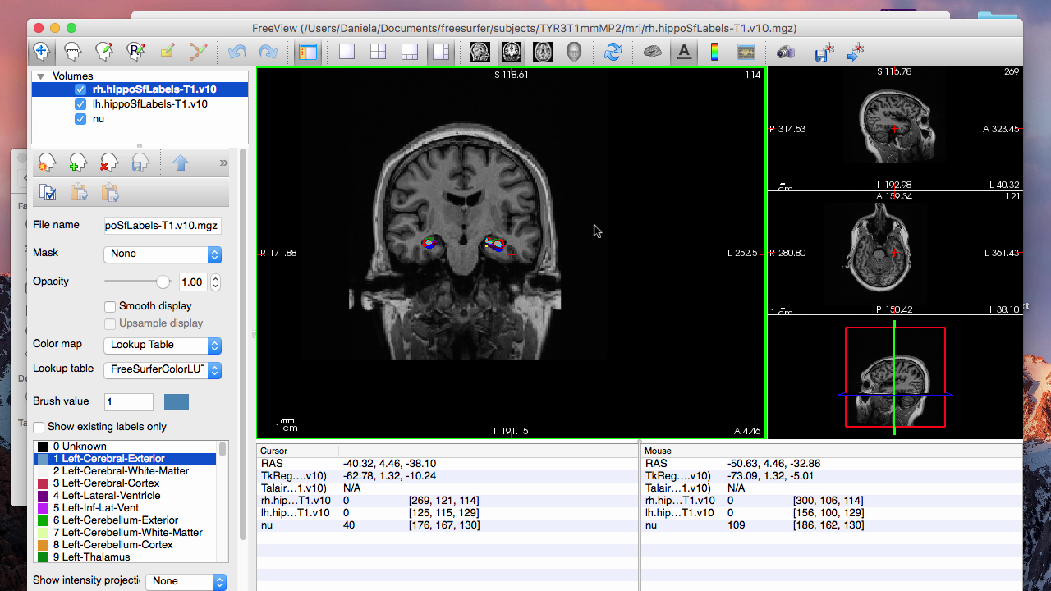
pyautogui.scroll(6, 512, 253)
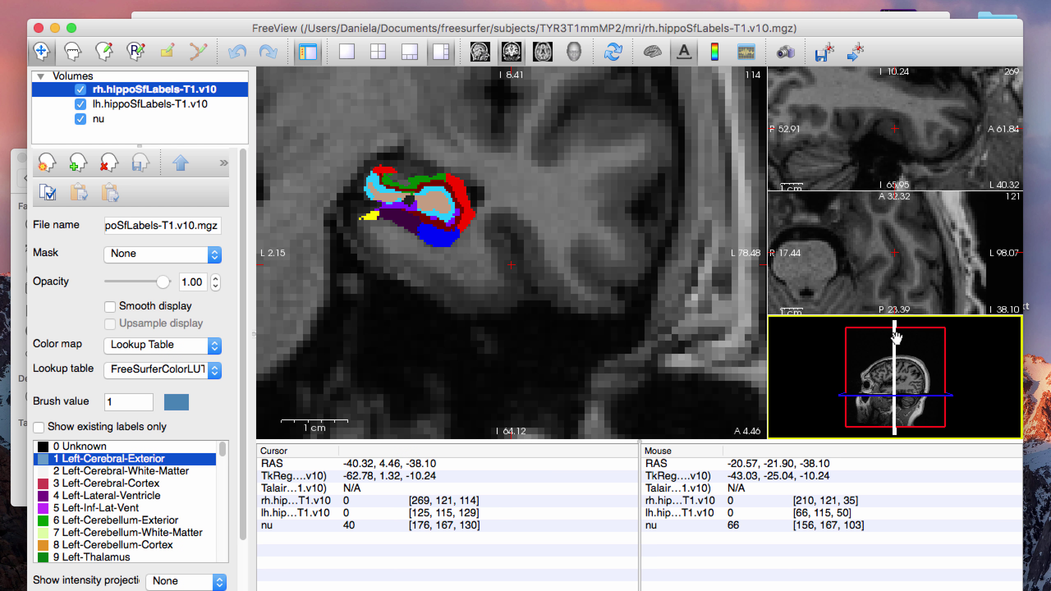
pyautogui.moveTo(896, 339); pyautogui.dragTo(898, 340)
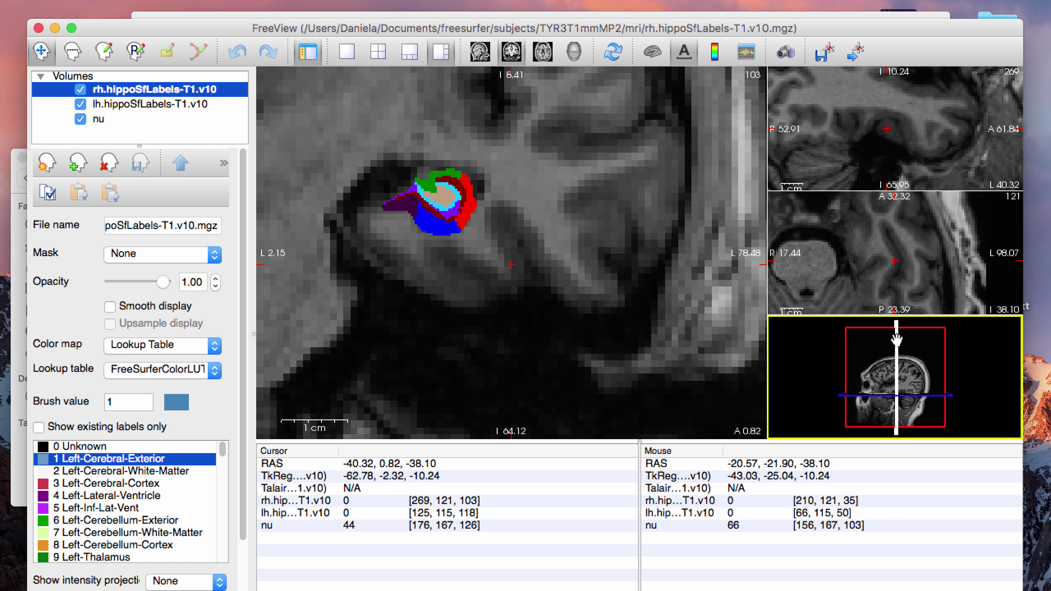
pyautogui.scroll(-5, 134, 510)
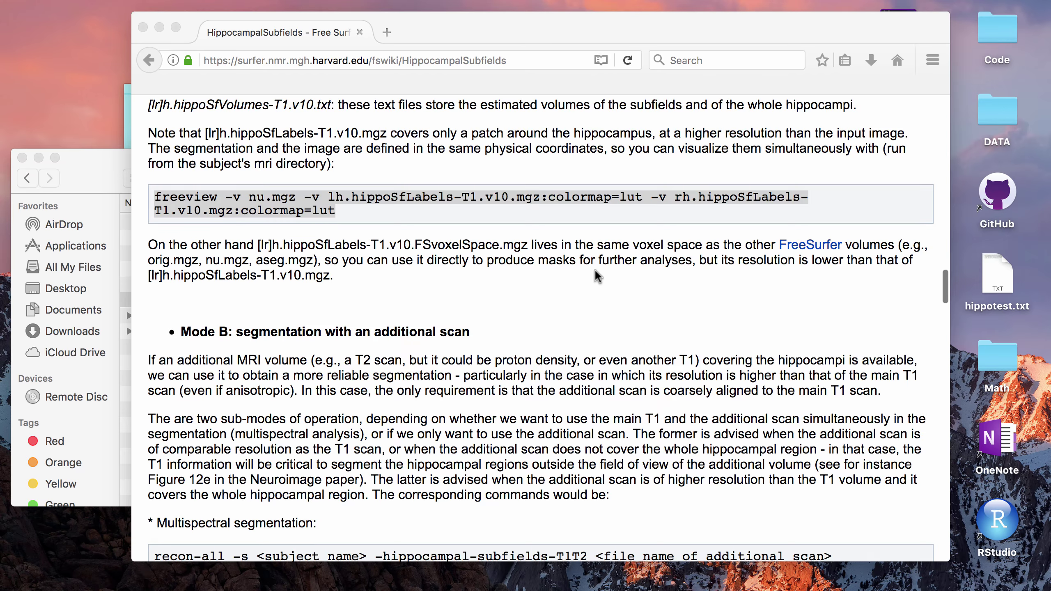
# Step: Scroll the wiki to section 4 and highlight the quantifyHippocampalSubfields.sh command's arguments
pyautogui.scroll(-10, 595, 268)
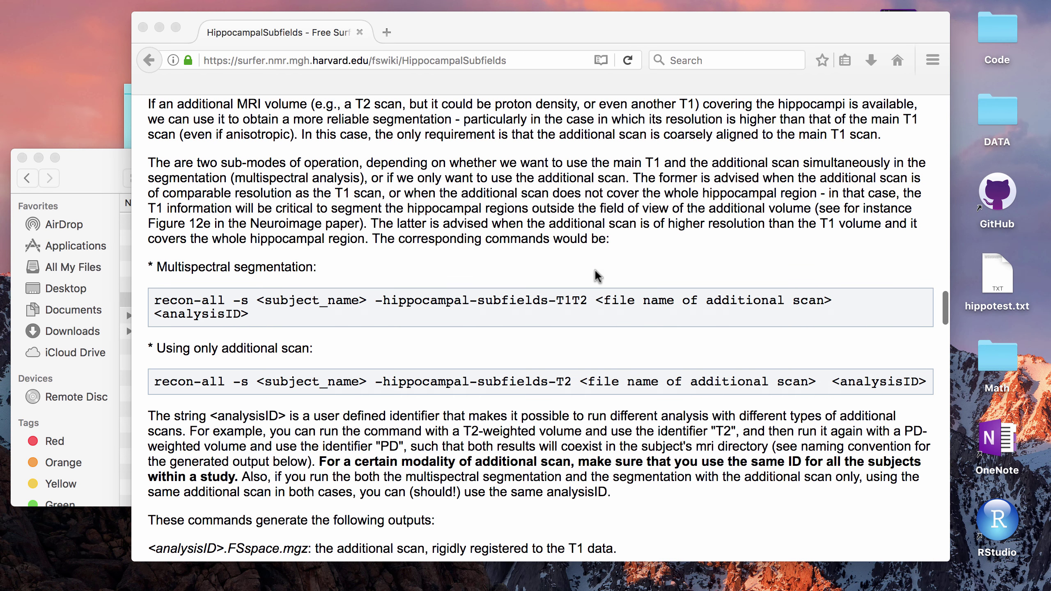
pyautogui.scroll(-15, 595, 269)
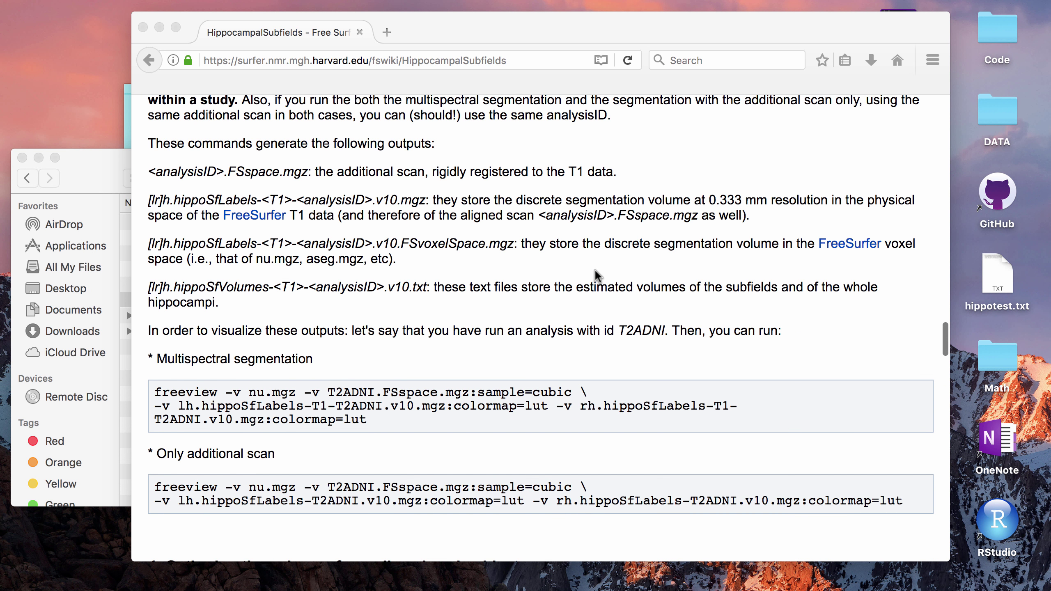
pyautogui.scroll(-2, 595, 268)
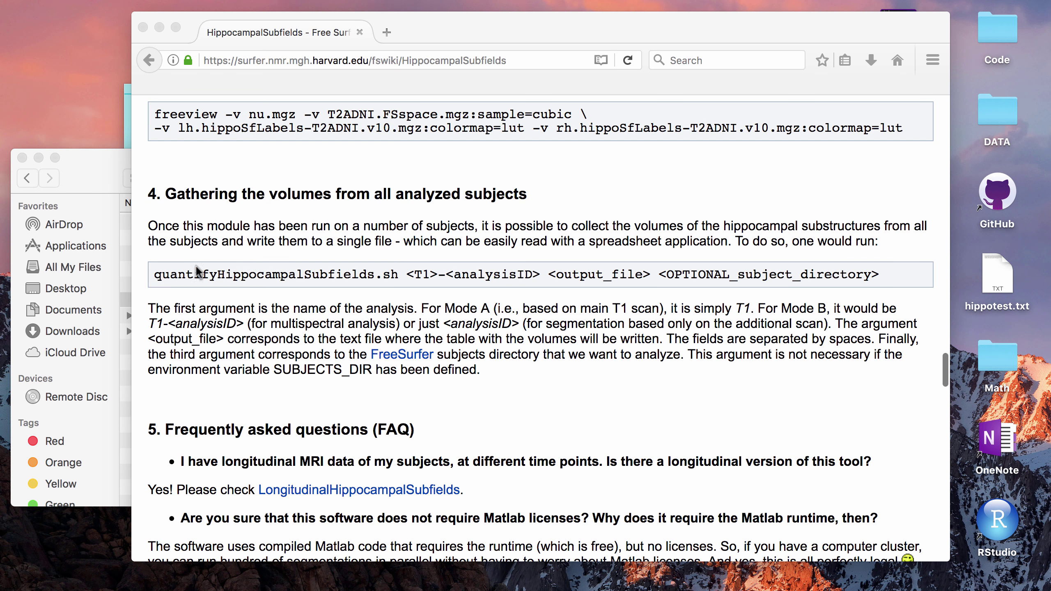
pyautogui.click(160, 274)
pyautogui.moveTo(391, 273); pyautogui.dragTo(619, 275)
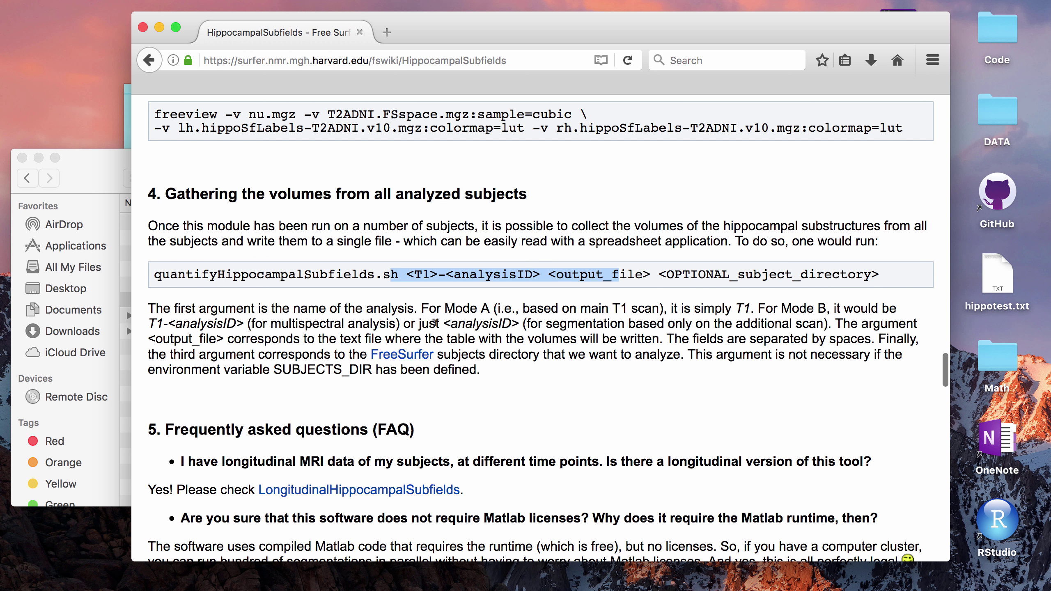
pyautogui.click(423, 284)
pyautogui.moveTo(421, 263); pyautogui.dragTo(541, 274)
pyautogui.click(540, 274)
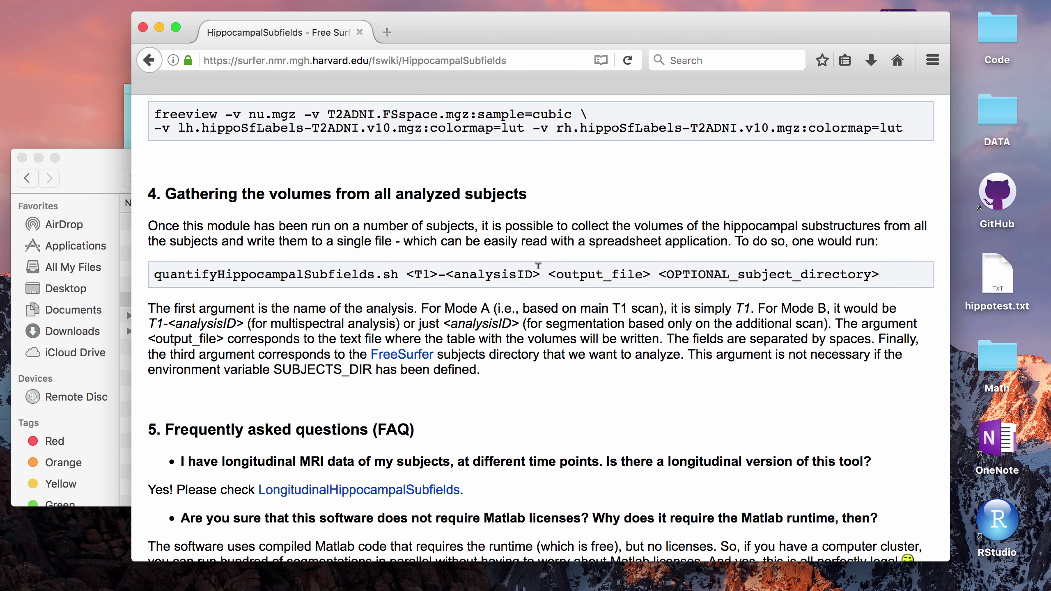
# Step: Return from the wiki page to the Terminal window
pyautogui.scroll(10, 539, 273)
pyautogui.scroll(-10, 539, 274)
pyautogui.press('super+Tab')
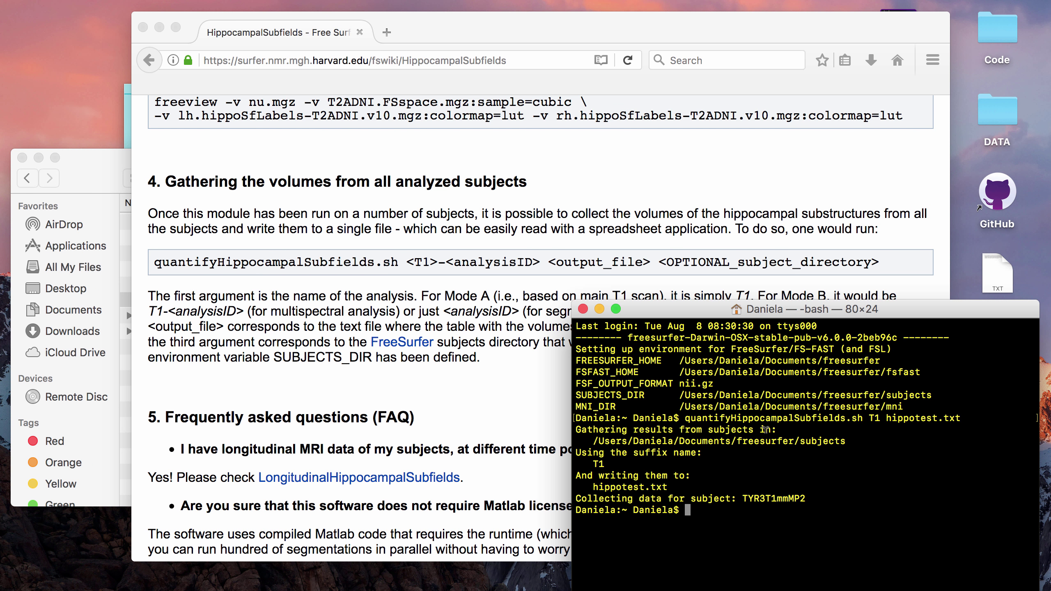
# Step: Recall the quantifyHippocampalSubfields.sh T1 hippotest.txt command, then view and close hippotest.txt's volume table
pyautogui.press('Up')
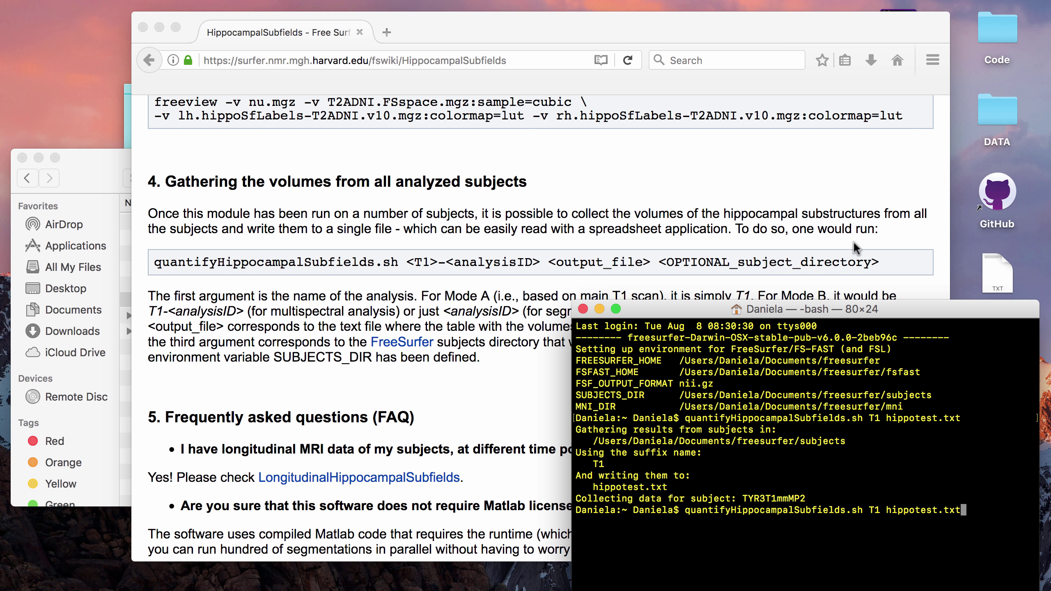
pyautogui.click(599, 227)
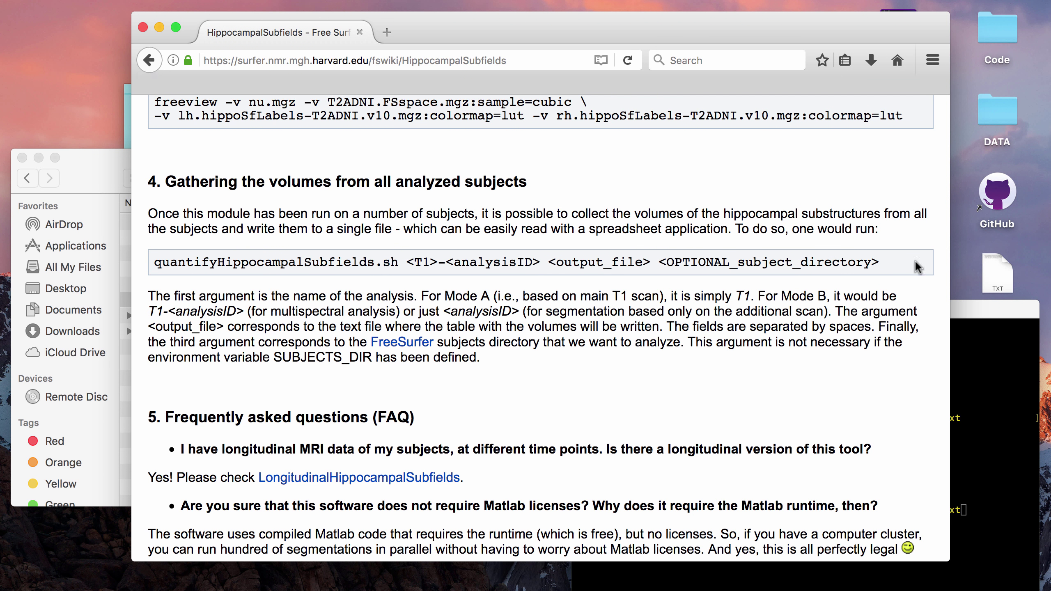
pyautogui.doubleClick(981, 268)
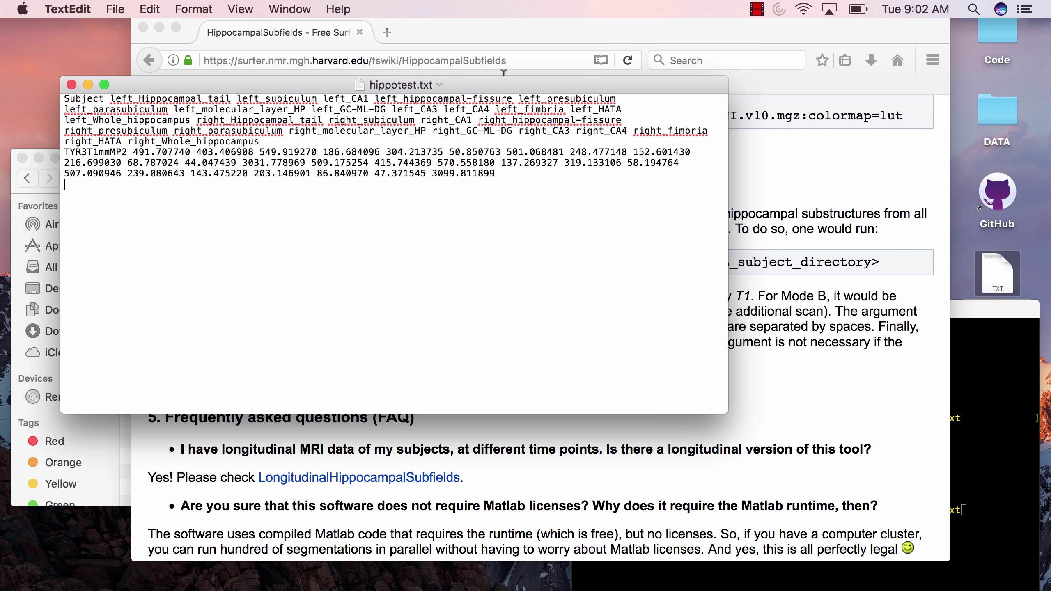
pyautogui.click(71, 85)
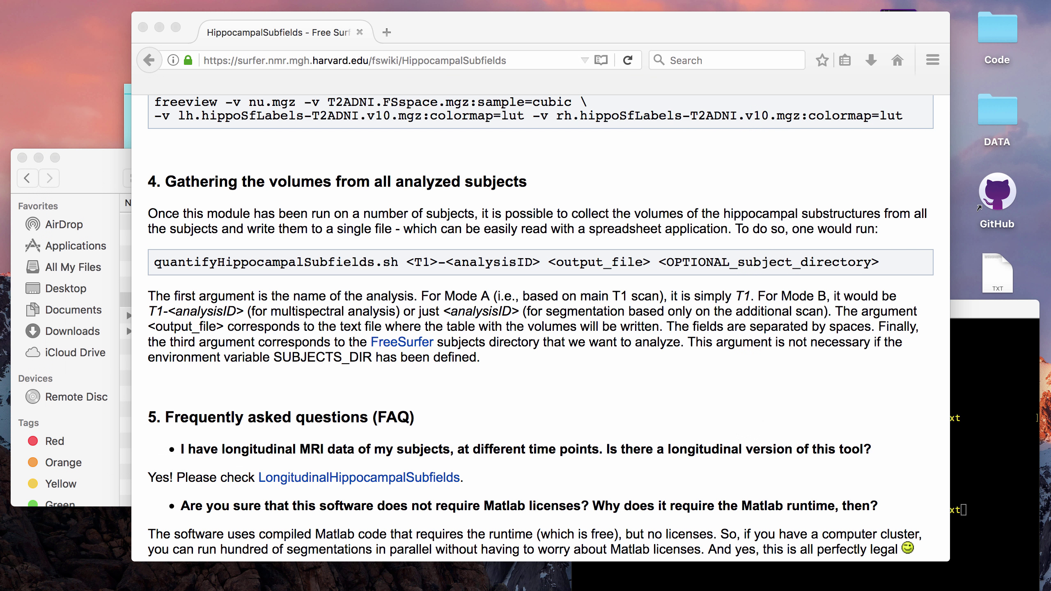
# Step: Create a blank Excel workbook and choose hippotest.txt from the Desktop for text import
pyautogui.click(767, 587)
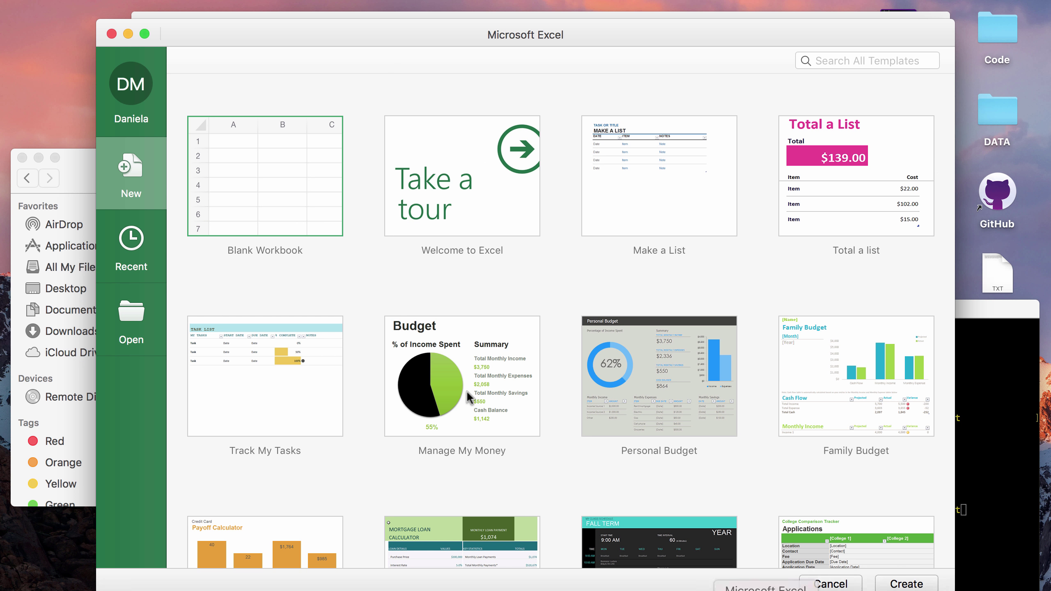
pyautogui.doubleClick(293, 176)
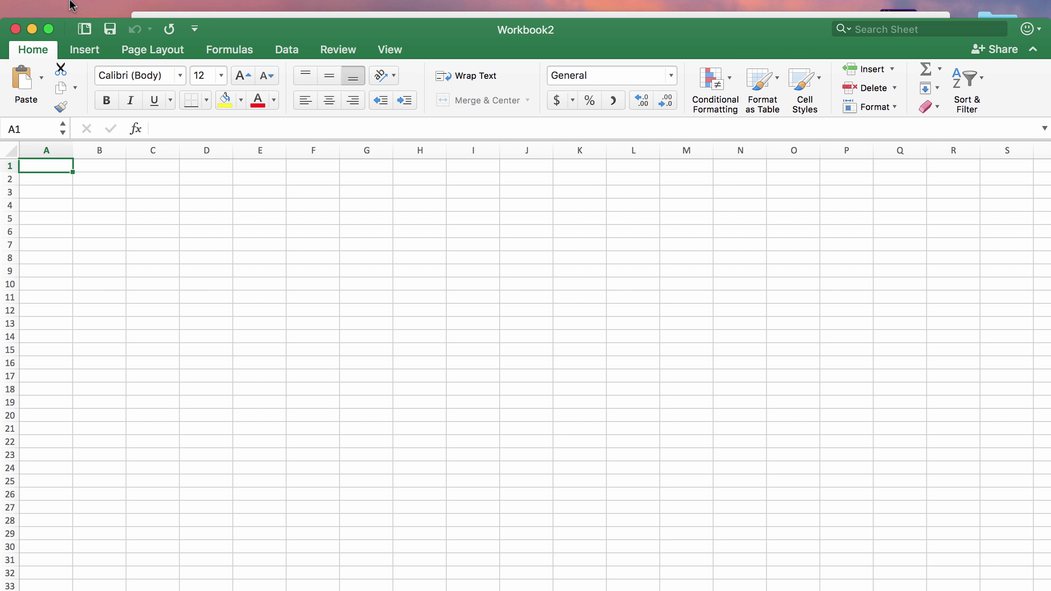
pyautogui.click(100, 10)
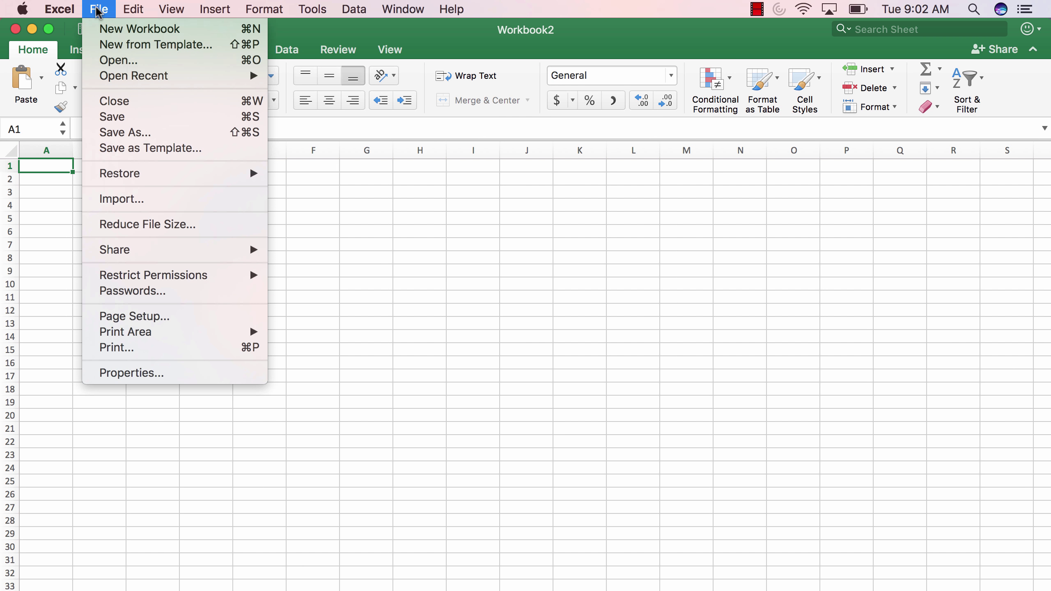
pyautogui.click(122, 199)
pyautogui.click(365, 287)
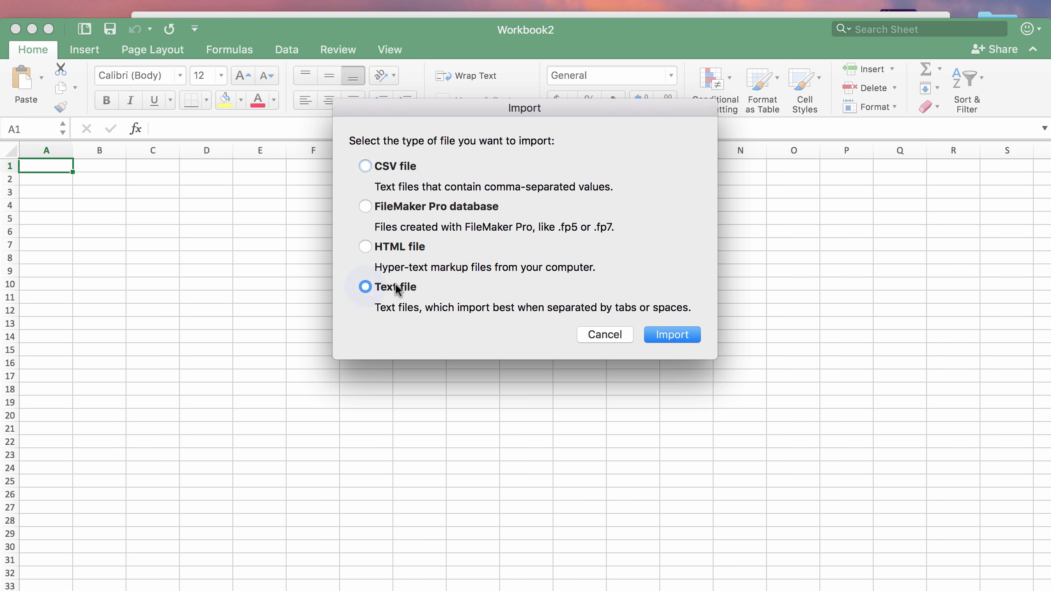
pyautogui.click(672, 334)
pyautogui.click(404, 153)
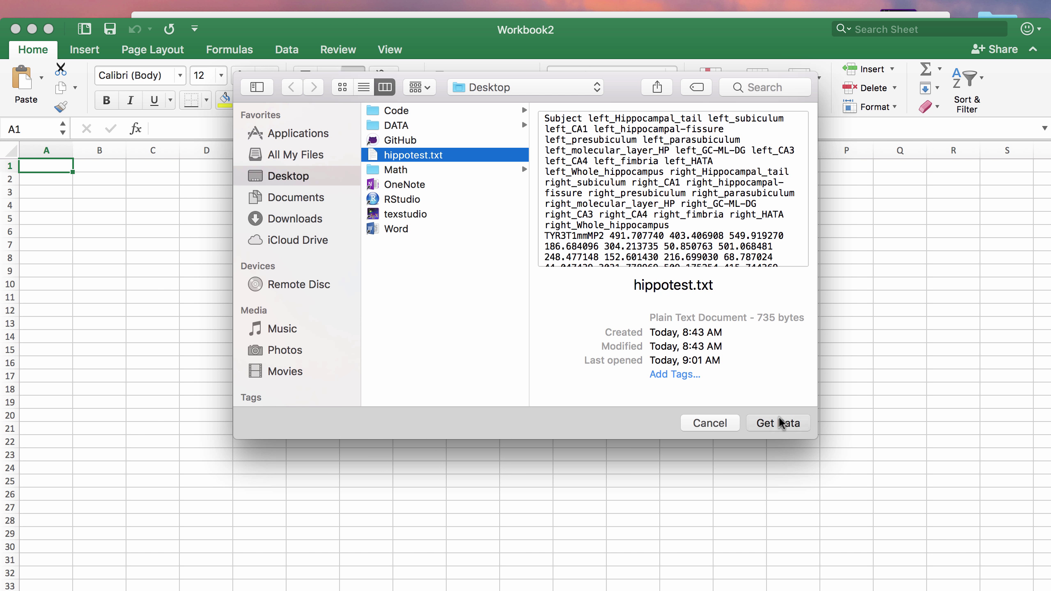
# Step: Import hippotest.txt space-delimited into the sheet starting at cell A1
pyautogui.click(755, 423)
pyautogui.click(618, 409)
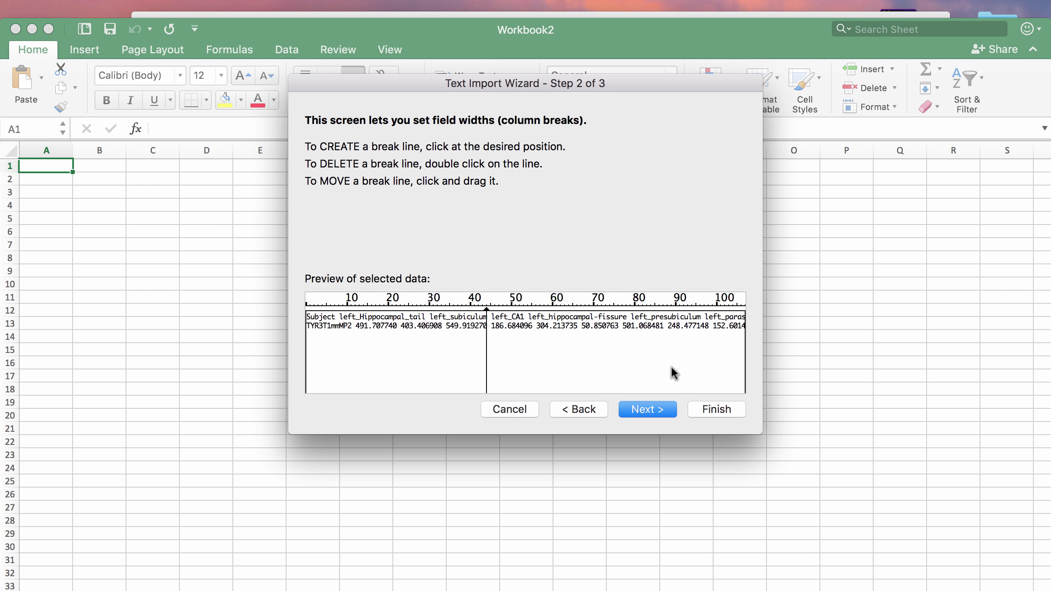
pyautogui.click(660, 414)
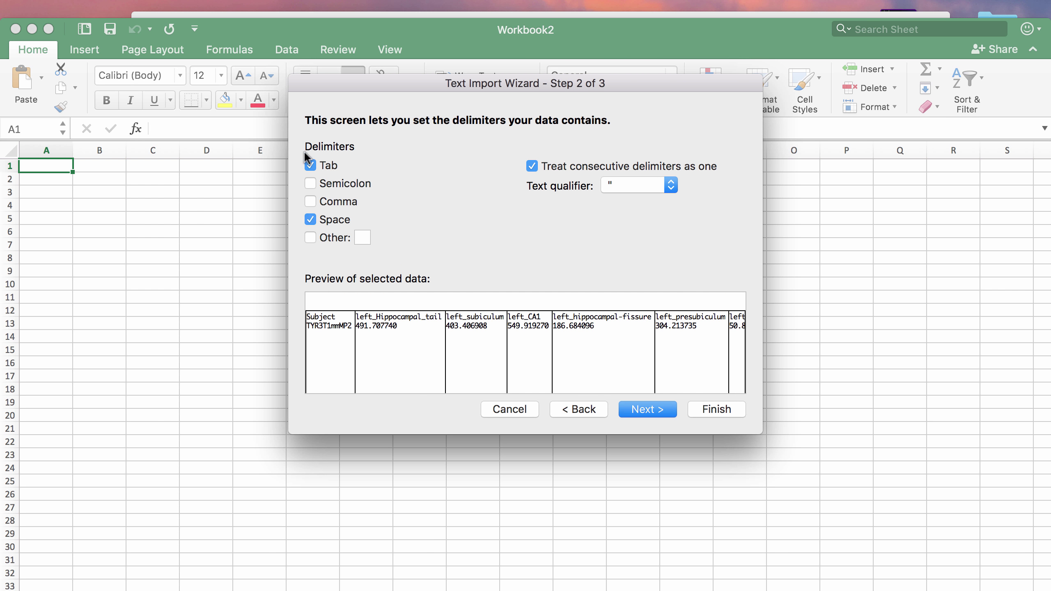
pyautogui.click(632, 408)
pyautogui.press('Return')
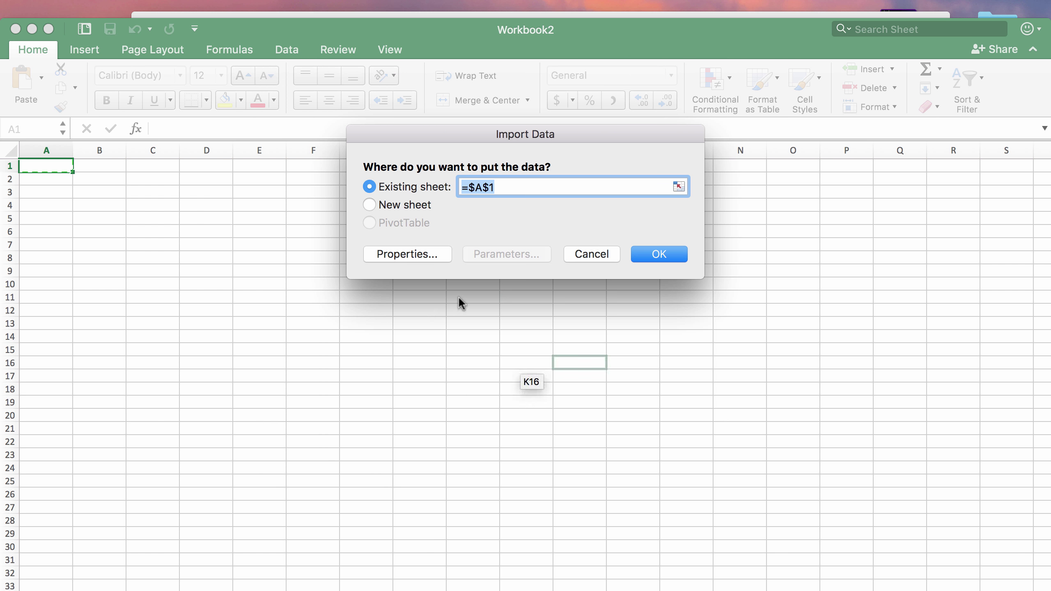
pyautogui.click(659, 254)
# Step: Step along row 2 to review the left and right subfield volumes
pyautogui.press('Down')
pyautogui.press('Right')
pyautogui.press('Right')
pyautogui.press('Right')
pyautogui.press('Right')
pyautogui.press('Right')
pyautogui.press('Right')
pyautogui.press('Right')
pyautogui.press('Right')
pyautogui.press('Right')
pyautogui.press('Right')
pyautogui.press('Right')
pyautogui.press('Right')
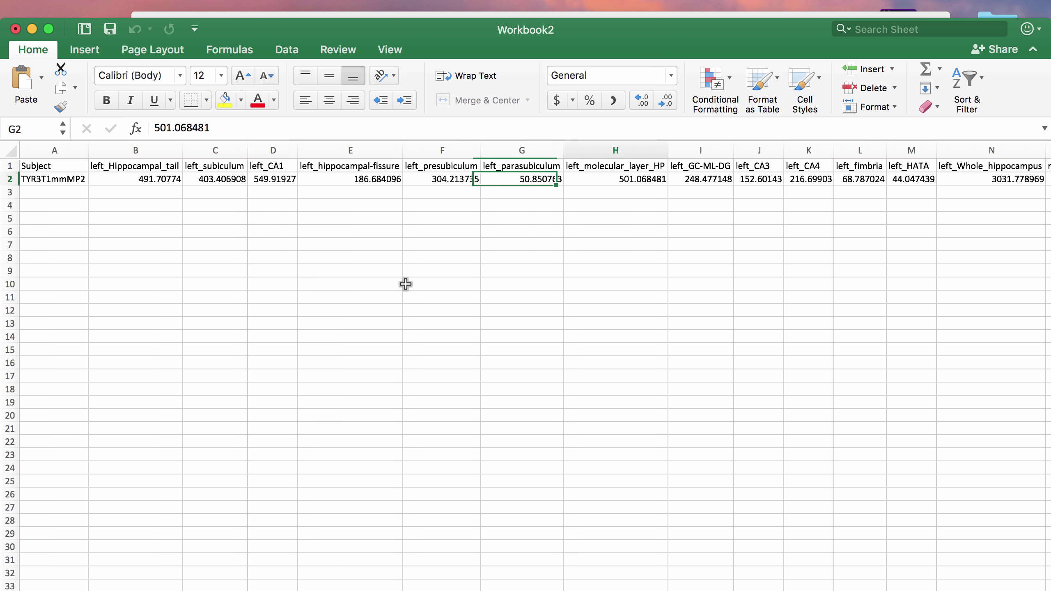
pyautogui.press('Right')
pyautogui.press('Right')
pyautogui.press('Right')
pyautogui.press('Right')
pyautogui.press('Right')
pyautogui.press('Right')
pyautogui.press('Right')
pyautogui.press('Right')
pyautogui.press('Right')
pyautogui.press('Right')
pyautogui.press('Right')
pyautogui.press('Right')
pyautogui.press('Right')
pyautogui.press('Right')
pyautogui.press('Right')
pyautogui.press('Right')
pyautogui.press('Right')
pyautogui.press('Right')
pyautogui.press('Right')
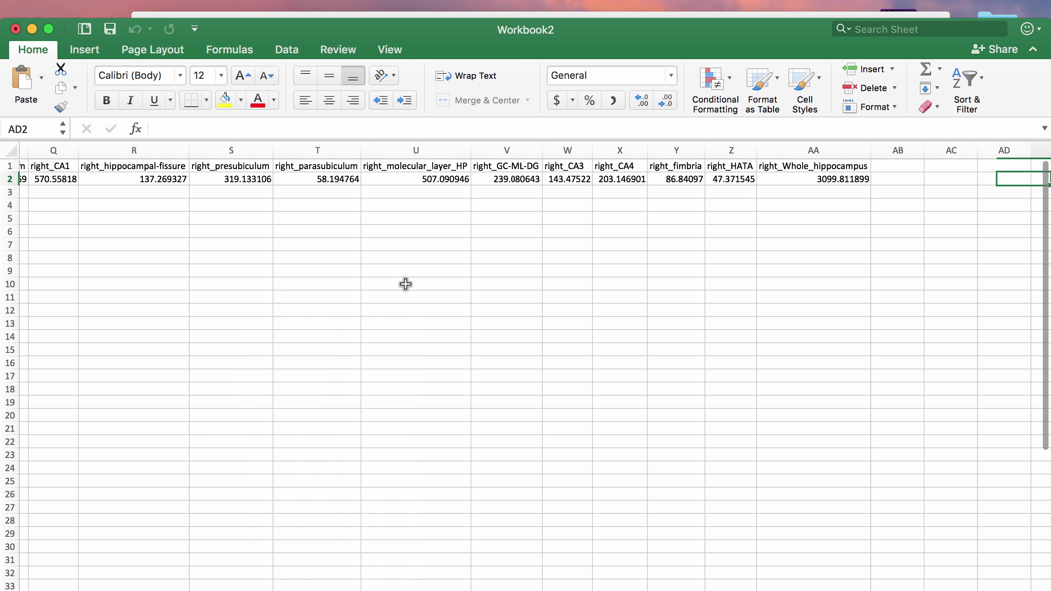
pyautogui.press('Left')
pyautogui.press('Left')
pyautogui.press('Left')
pyautogui.press('Left')
pyautogui.press('Left')
pyautogui.press('Left')
pyautogui.press('Left')
pyautogui.press('Left')
pyautogui.press('Left')
pyautogui.press('Left')
pyautogui.press('Left')
pyautogui.press('Left')
pyautogui.press('Left')
pyautogui.press('Left')
pyautogui.press('Left')
pyautogui.press('Left')
pyautogui.press('Left')
pyautogui.press('Left')
pyautogui.press('Left')
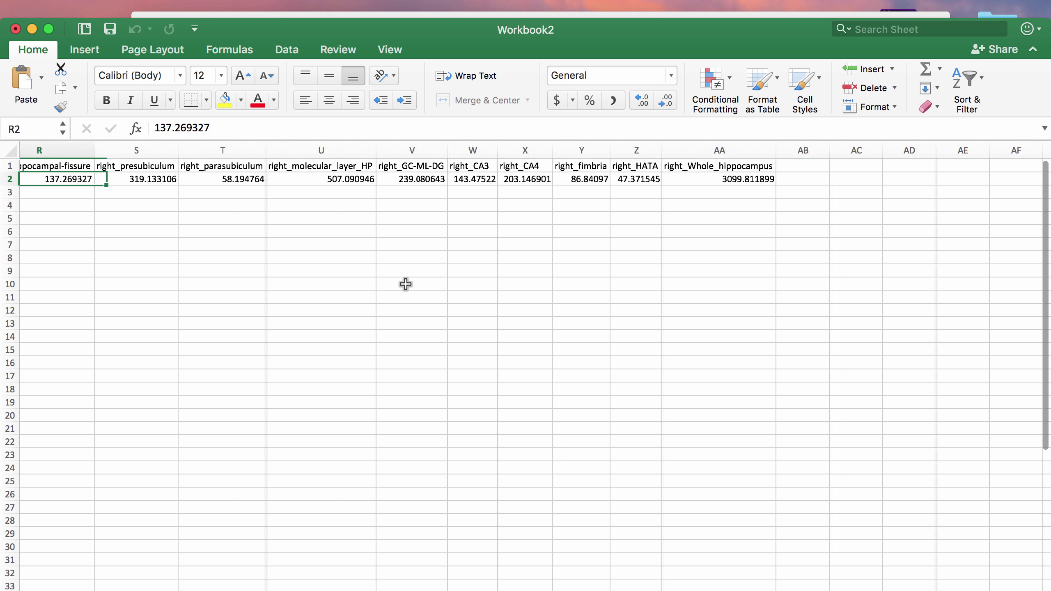
pyautogui.press('Left')
pyautogui.press('Left')
pyautogui.press('Left')
pyautogui.press('Left')
pyautogui.press('Left')
pyautogui.press('Left')
pyautogui.press('Left')
pyautogui.press('Left')
pyautogui.press('Left')
pyautogui.press('Left')
pyautogui.press('Left')
pyautogui.press('Right')
pyautogui.press('Right')
pyautogui.press('Right')
pyautogui.press('Right')
pyautogui.press('Right')
pyautogui.press('Right')
pyautogui.press('Right')
pyautogui.press('Right')
pyautogui.press('Right')
pyautogui.press('Right')
pyautogui.press('Right')
pyautogui.press('Right')
pyautogui.press('Right')
pyautogui.press('Right')
pyautogui.press('Right')
pyautogui.press('Right')
pyautogui.press('Right')
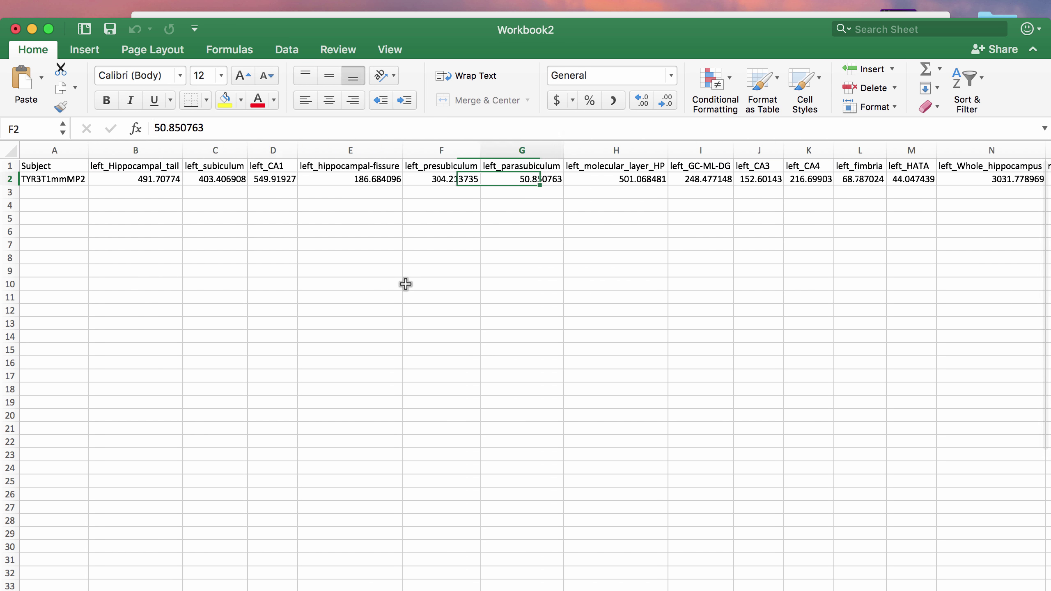
pyautogui.press('Right')
pyautogui.press('Right')
pyautogui.press('Left')
pyautogui.press('Left')
pyautogui.press('Left')
pyautogui.press('Left')
pyautogui.press('Left')
pyautogui.press('Left')
pyautogui.press('Left')
pyautogui.press('Left')
pyautogui.press('Left')
pyautogui.press('Left')
pyautogui.press('Left')
pyautogui.press('Left')
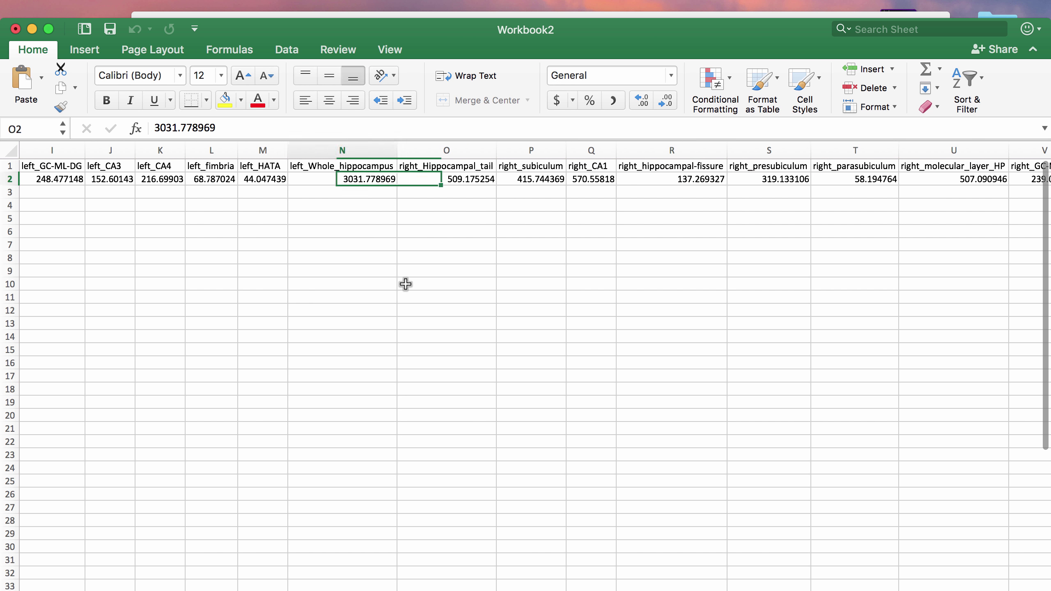
pyautogui.press('Left')
pyautogui.press('Left')
pyautogui.press('Left')
pyautogui.press('Left')
pyautogui.press('Left')
pyautogui.press('Left')
pyautogui.press('Left')
pyautogui.press('Left')
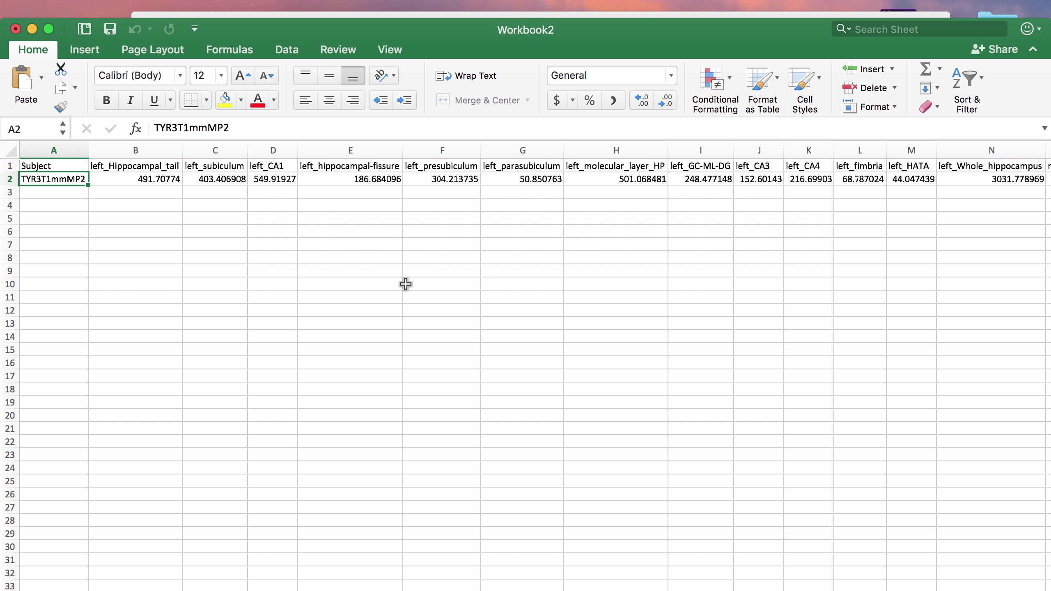
# Step: Review row 2 again from left_fimbria to right_Whole_hippocampus, then close Workbook2
pyautogui.press('Right')
pyautogui.press('Right')
pyautogui.press('Right')
pyautogui.press('Right')
pyautogui.press('Right')
pyautogui.press('Right')
pyautogui.press('Right')
pyautogui.press('Right')
pyautogui.press('Right')
pyautogui.press('Right')
pyautogui.press('Right')
pyautogui.press('Right')
pyautogui.press('Right')
pyautogui.press('Right')
pyautogui.press('Right')
pyautogui.press('Right')
pyautogui.press('Right')
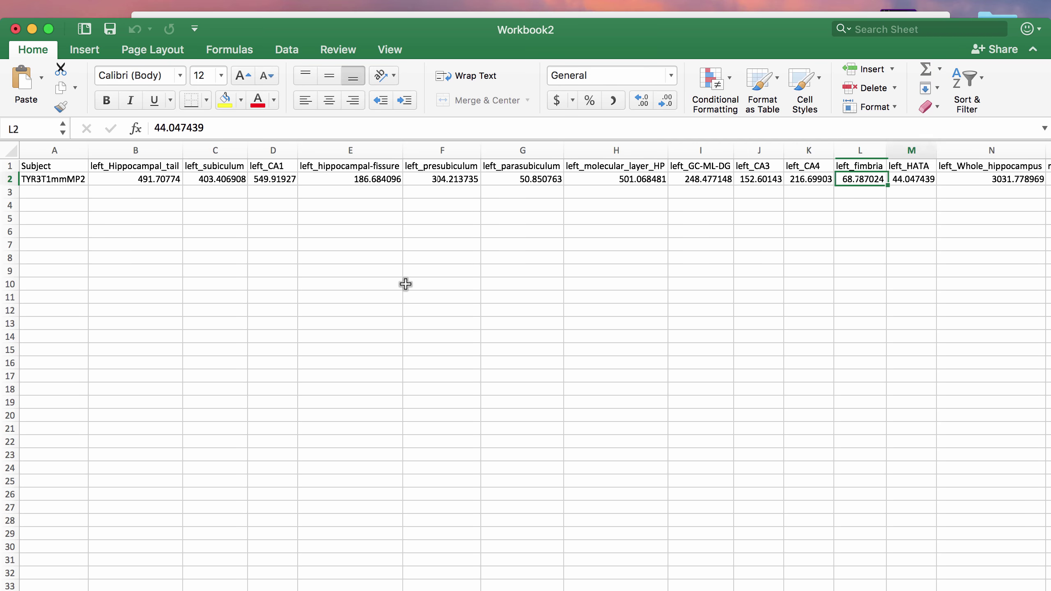
pyautogui.press('Right')
pyautogui.press('Right')
pyautogui.press('Right')
pyautogui.press('Right')
pyautogui.press('Right')
pyautogui.press('Right')
pyautogui.press('Right')
pyautogui.press('Right')
pyautogui.press('Right')
pyautogui.press('Right')
pyautogui.press('Right')
pyautogui.press('Right')
pyautogui.press('Right')
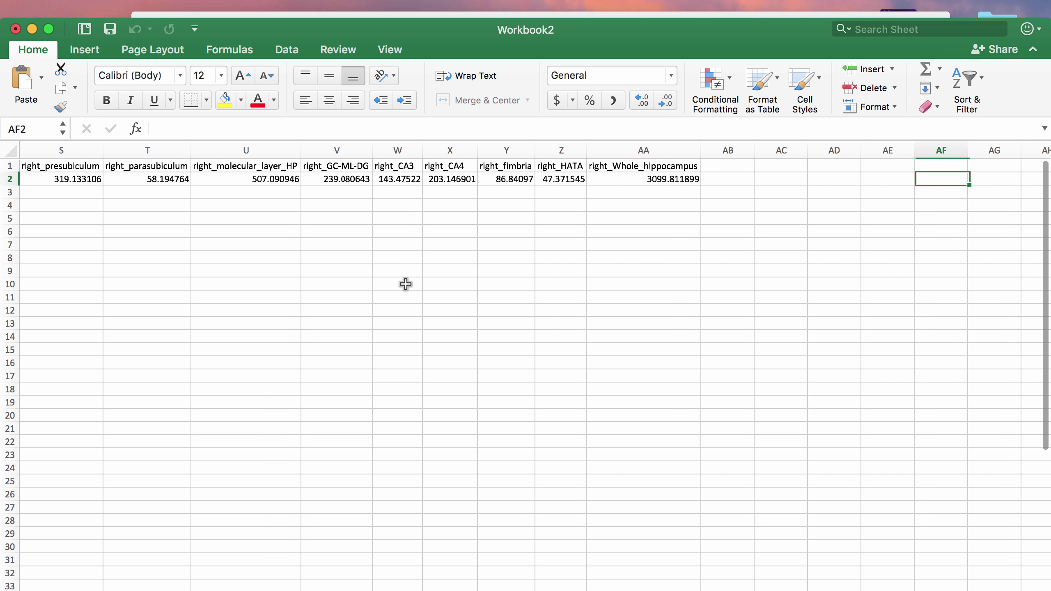
pyautogui.press('Left')
pyautogui.press('Left')
pyautogui.press('Left')
pyautogui.press('Left')
pyautogui.press('Left')
pyautogui.press('Left')
pyautogui.press('Left')
pyautogui.press('Left')
pyautogui.press('Left')
pyautogui.press('Left')
pyautogui.press('Left')
pyautogui.press('Left')
pyautogui.press('Left')
pyautogui.press('Left')
pyautogui.press('Left')
pyautogui.press('Left')
pyautogui.press('Left')
pyautogui.press('Left')
pyautogui.press('Left')
pyautogui.press('Left')
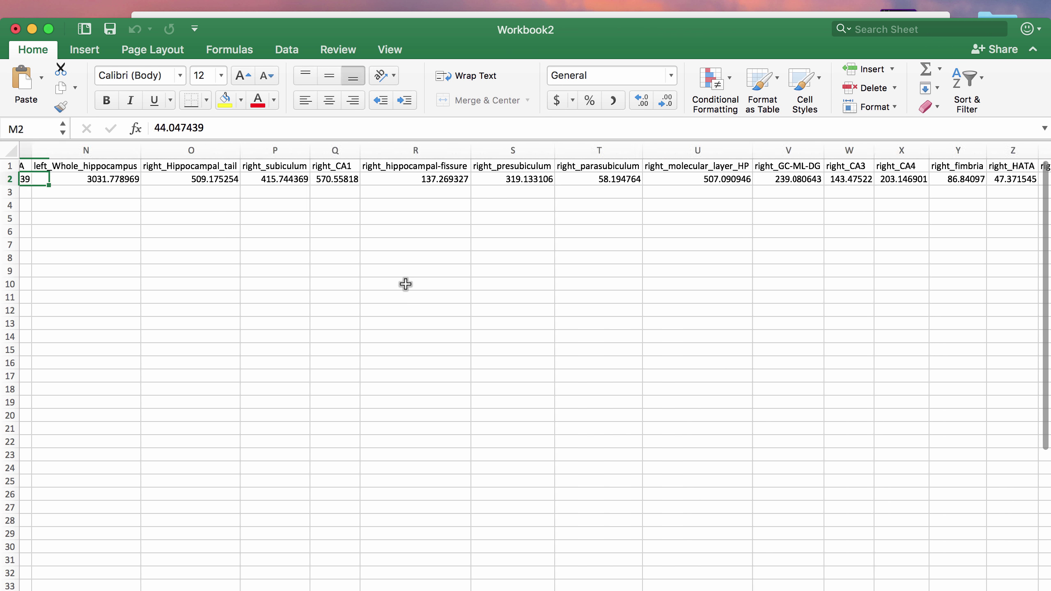
pyautogui.press('Left')
pyautogui.press('Left')
pyautogui.press('Left')
pyautogui.press('Left')
pyautogui.press('Left')
pyautogui.press('Left')
pyautogui.press('Left')
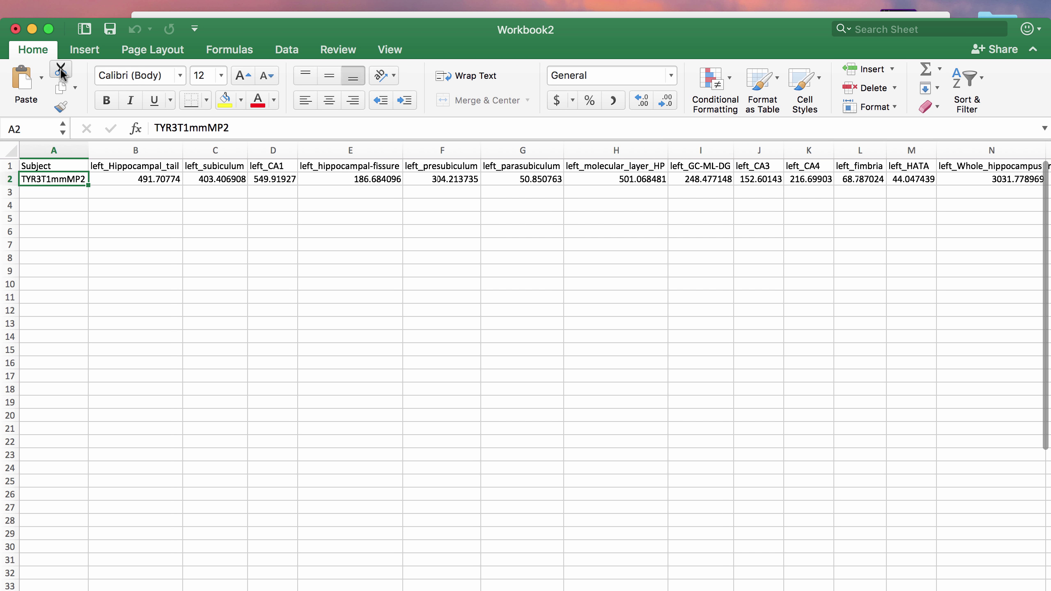
pyautogui.press('Right')
pyautogui.press('Right')
pyautogui.press('Right')
pyautogui.press('Right')
pyautogui.press('Right')
pyautogui.press('Right')
pyautogui.press('Right')
pyautogui.press('Right')
pyautogui.press('Right')
pyautogui.press('Right')
pyautogui.press('Right')
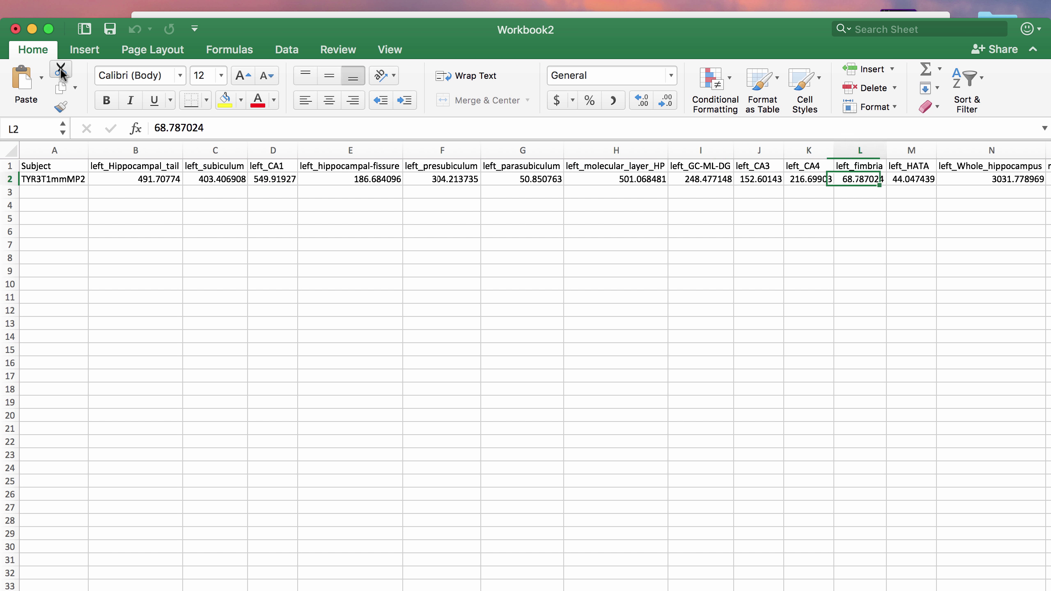
pyautogui.press('Right')
pyautogui.press('Right')
pyautogui.press('Right')
pyautogui.press('Right')
pyautogui.press('Right')
pyautogui.press('Right')
pyautogui.press('Right')
pyautogui.press('Right')
pyautogui.press('Right')
pyautogui.press('Right')
pyautogui.press('Right')
pyautogui.press('Right')
pyautogui.press('Right')
pyautogui.press('Right')
pyautogui.press('Right')
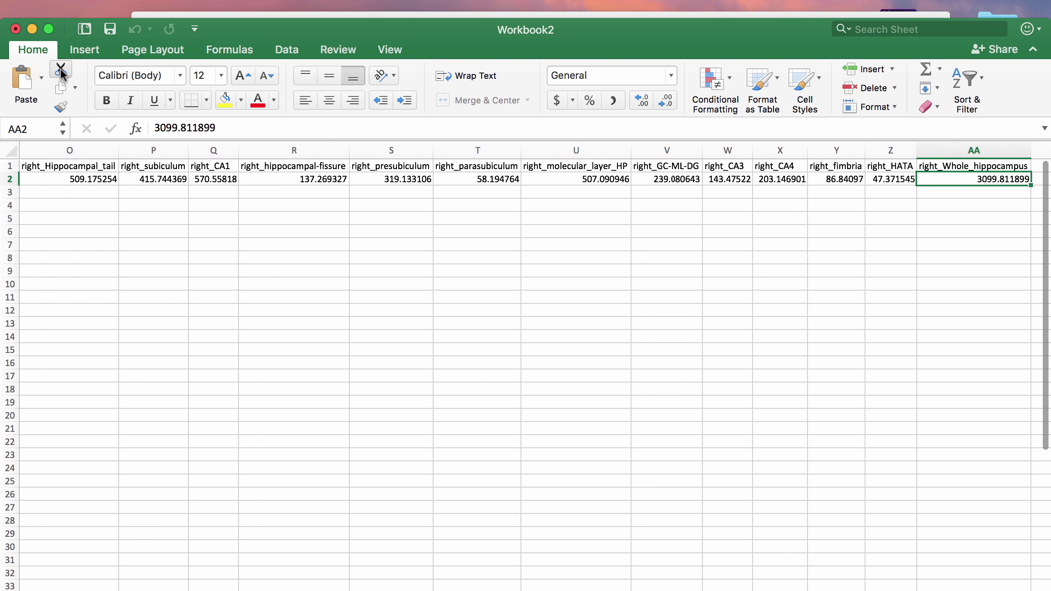
pyautogui.press('Right')
pyautogui.press('Left')
pyautogui.press('Left')
pyautogui.press('Left')
pyautogui.press('Left')
pyautogui.press('Left')
pyautogui.press('Left')
pyautogui.press('Left')
pyautogui.press('Left')
pyautogui.press('Left')
pyautogui.press('Left')
pyautogui.press('Left')
pyautogui.press('Left')
pyautogui.press('Left')
pyautogui.press('Left')
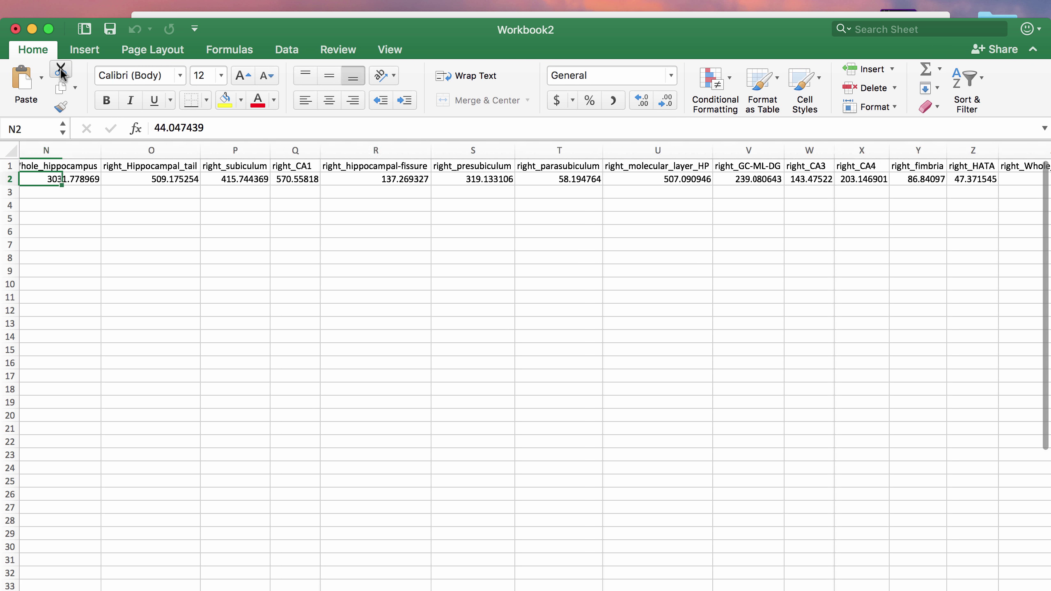
pyautogui.press('Left')
pyautogui.press('Left')
pyautogui.press('Left')
pyautogui.press('Left')
pyautogui.press('Left')
pyautogui.press('Left')
pyautogui.press('Left')
pyautogui.press('Left')
pyautogui.press('Left')
pyautogui.press('Left')
pyautogui.press('Left')
pyautogui.press('Left')
pyautogui.press('Left')
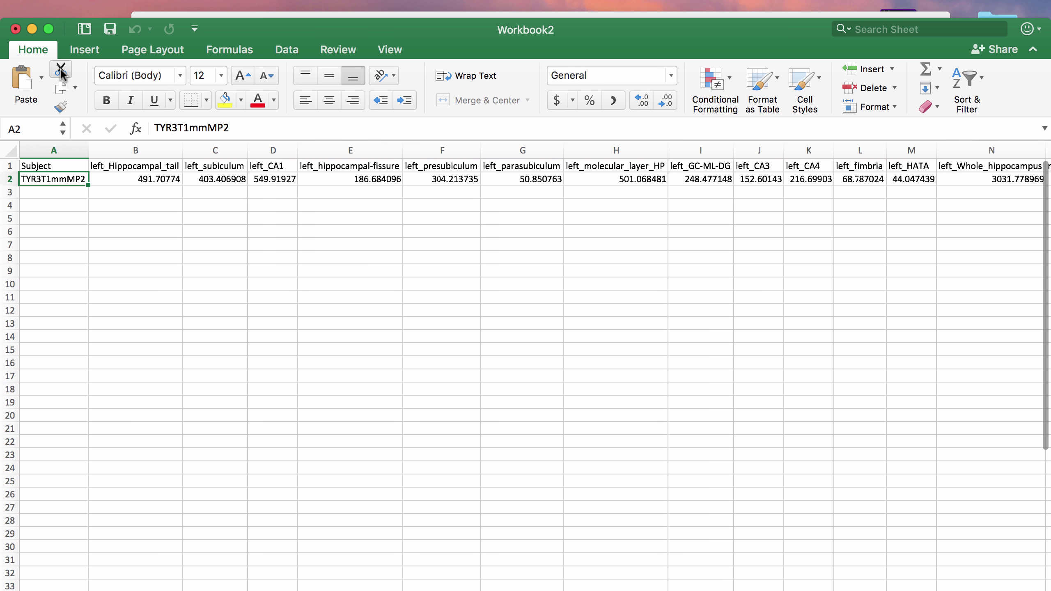
pyautogui.click(16, 28)
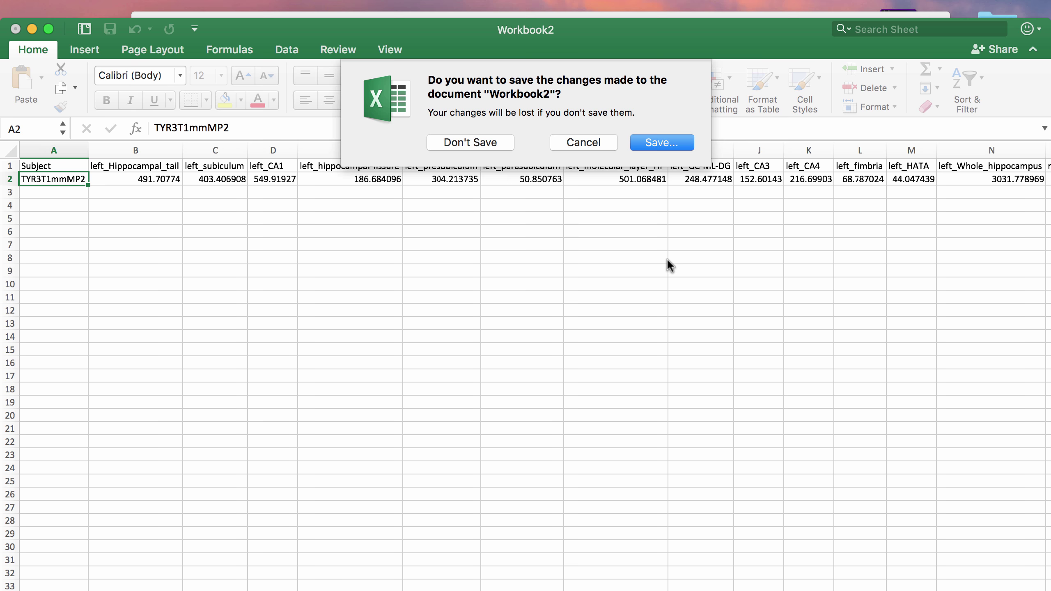
# Step: Discard Workbook2 without saving and scroll the HippocampalSubfields wiki page back to the top
pyautogui.click(499, 142)
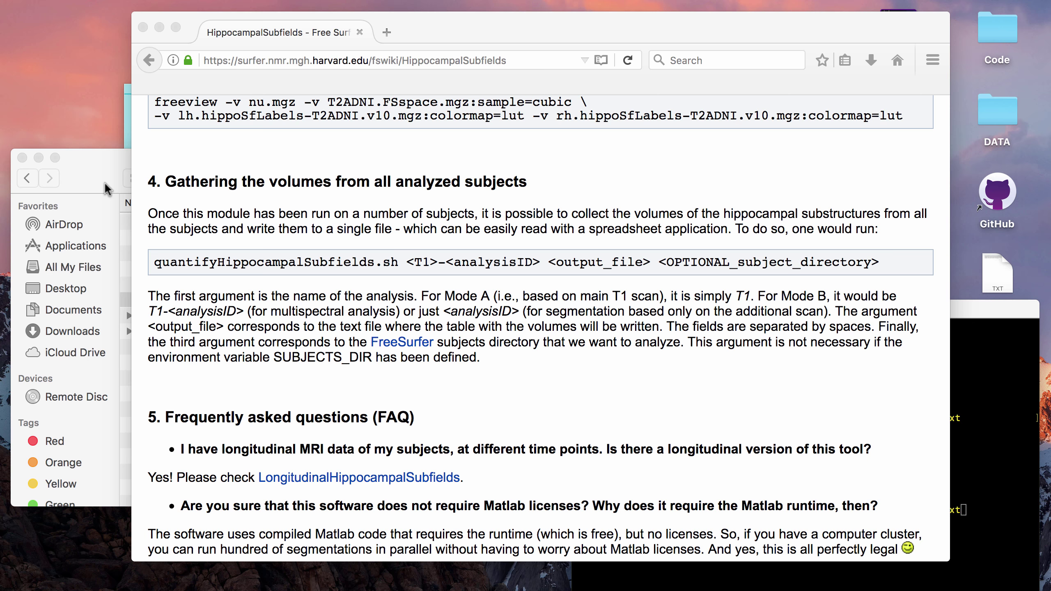
pyautogui.scroll(20, 719, 352)
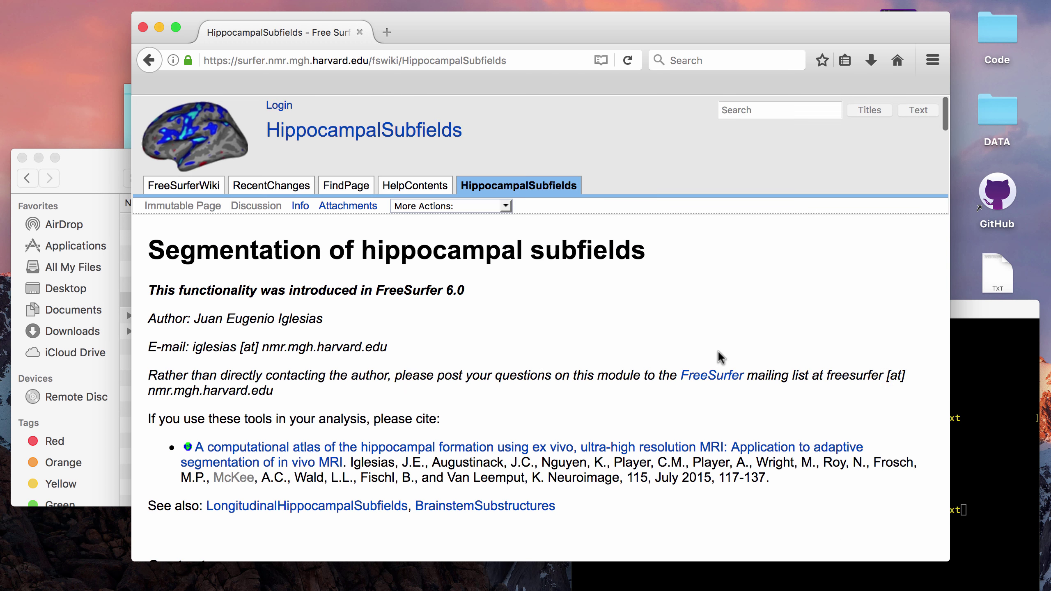